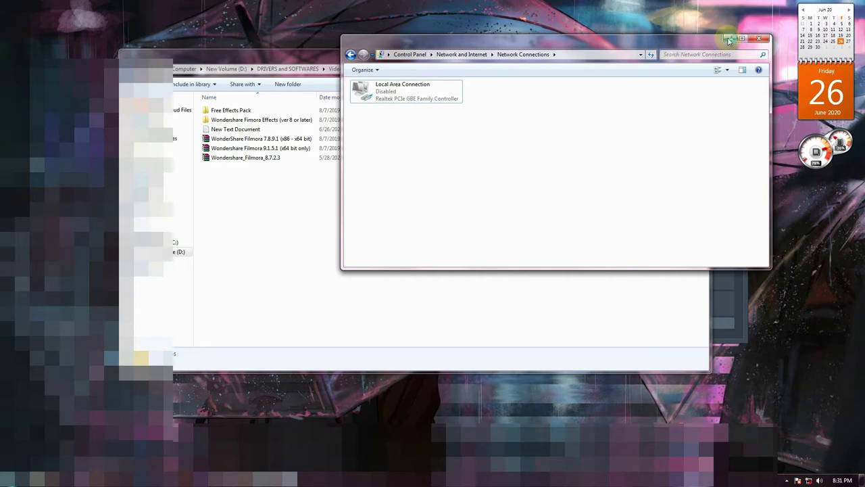
- Minimize the Network Connections window and write "2. go to file wodershare 8.7" in the open Notepad document
left_click(728, 39)
left_click_drag(446, 60, 248, 151)
left_click(388, 79)
type("2")
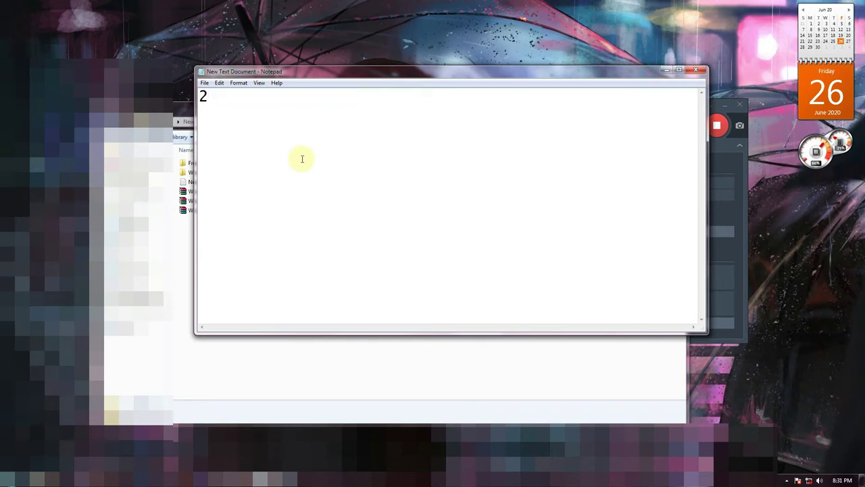
type(".")
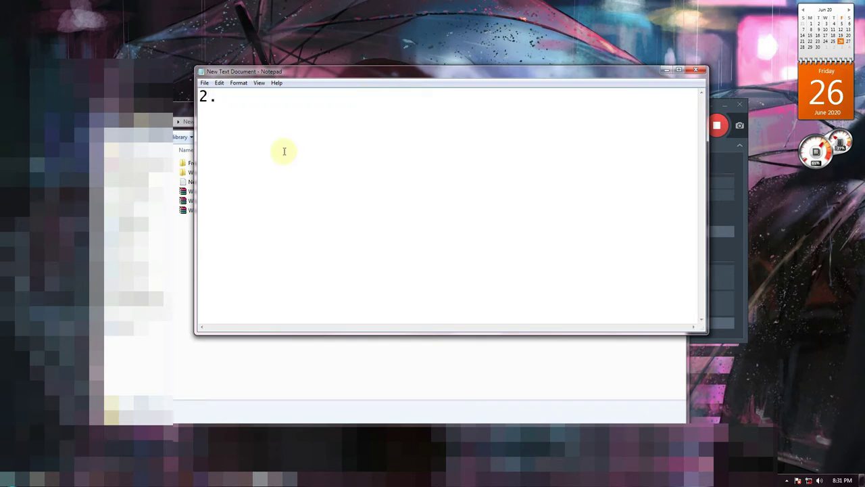
left_click_drag(275, 72, 347, 83)
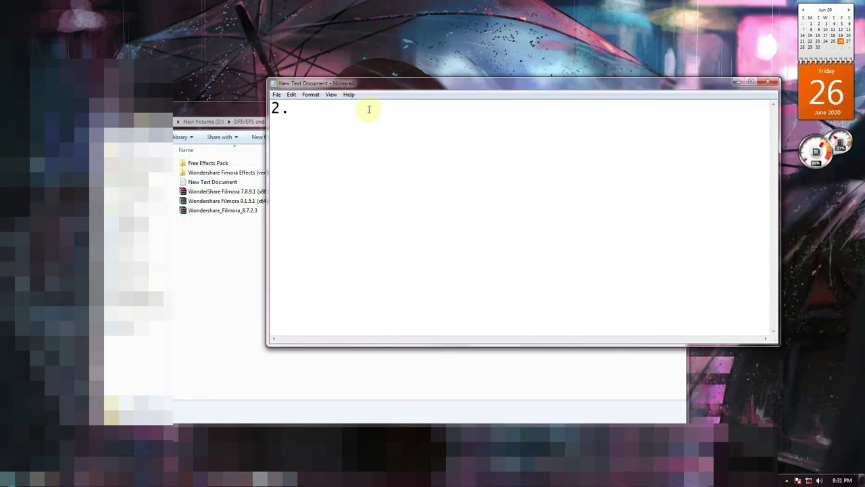
type("got")
key("BackSpace")
key("BackSpace")
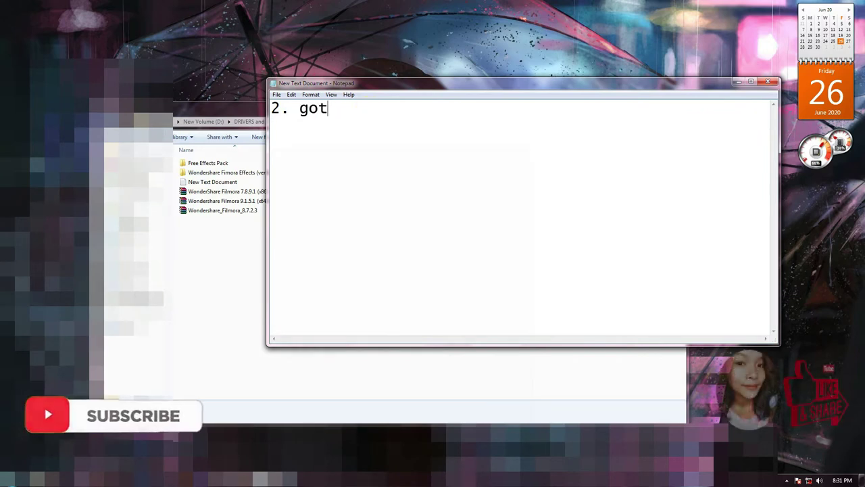
type("to file ")
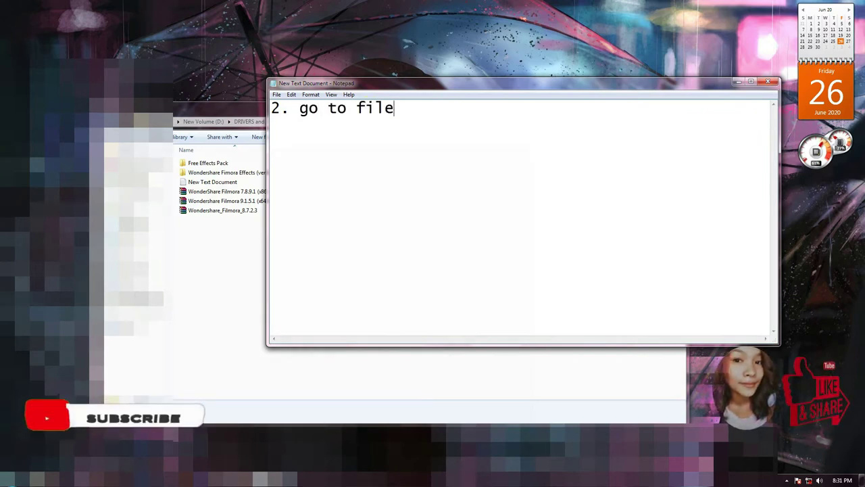
type("wod")
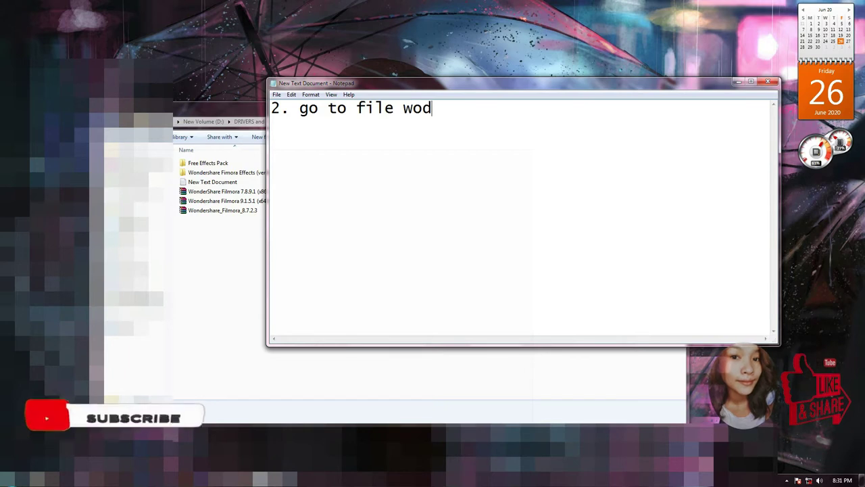
type("ershare")
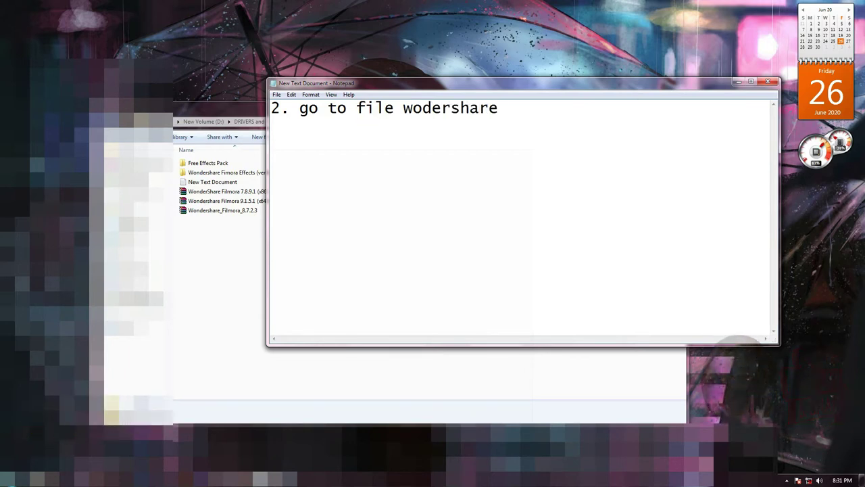
type(" 8")
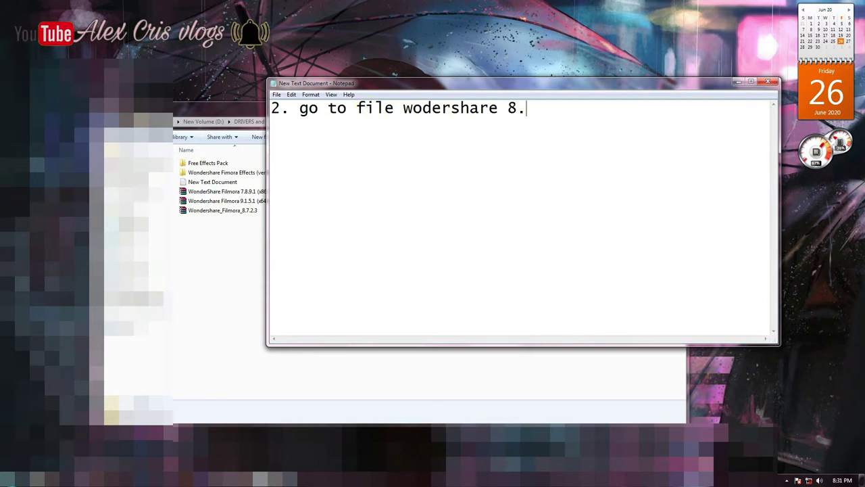
type(".7")
- Select the Wondershare_Filmora_8.7.2.3 archive in the folder and replace the Notepad text with "3. extract file"
left_click(196, 267)
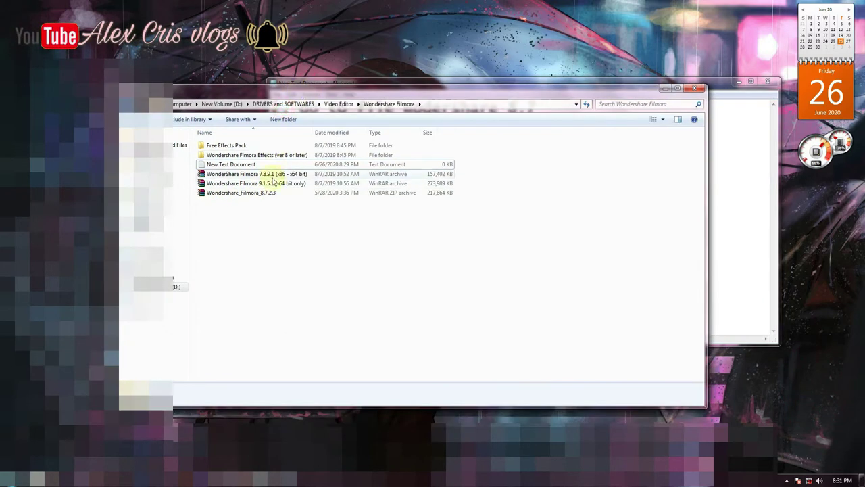
left_click(263, 195)
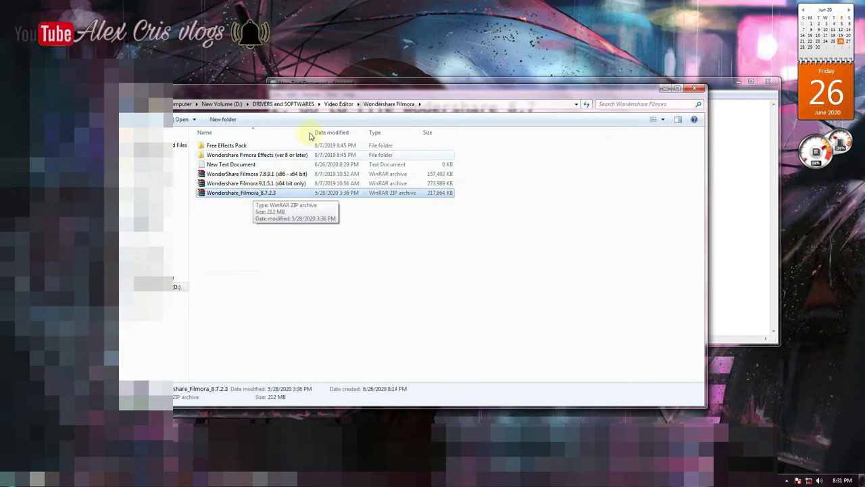
left_click(312, 81)
key("ctrl+a")
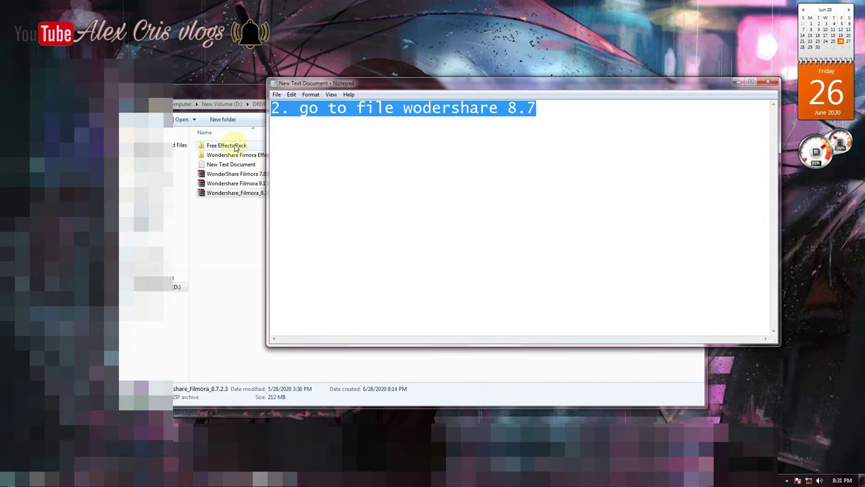
type("3.")
type("e")
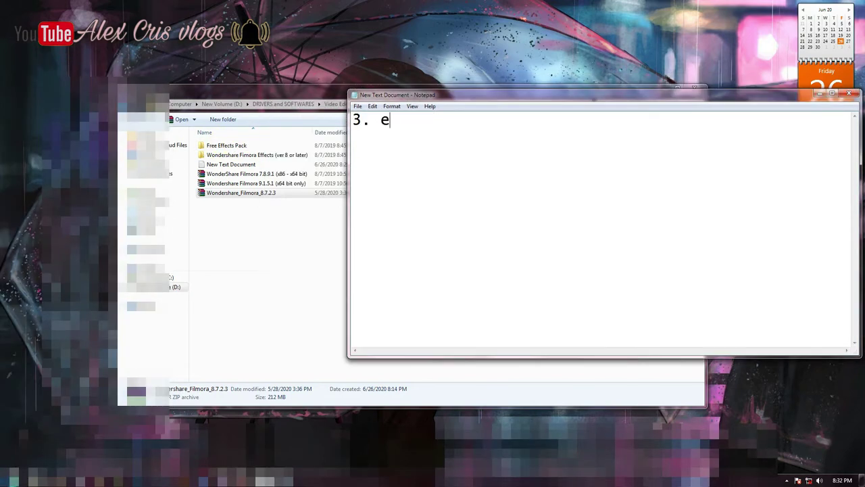
type("xtra")
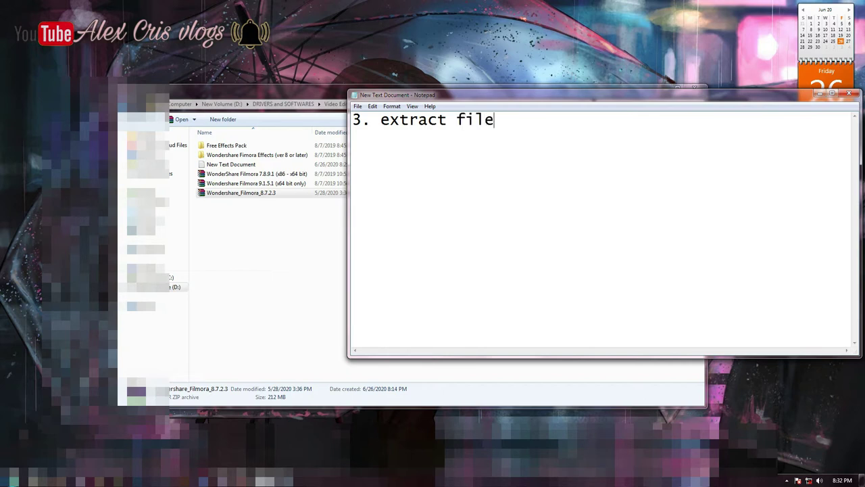
type("ct file")
left_click(270, 247)
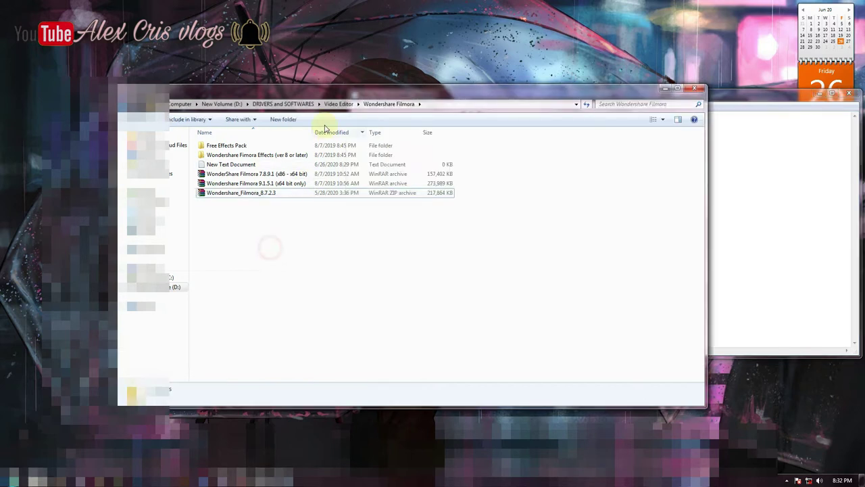
left_click(255, 192)
right_click(256, 194)
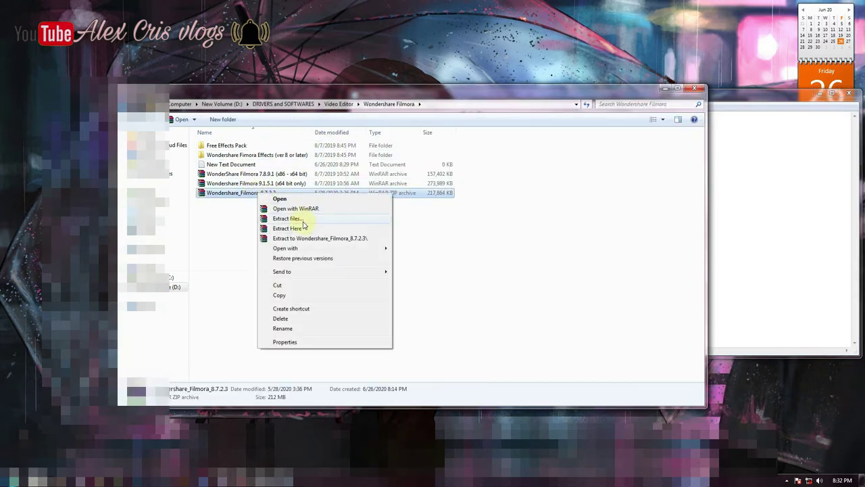
left_click(222, 228)
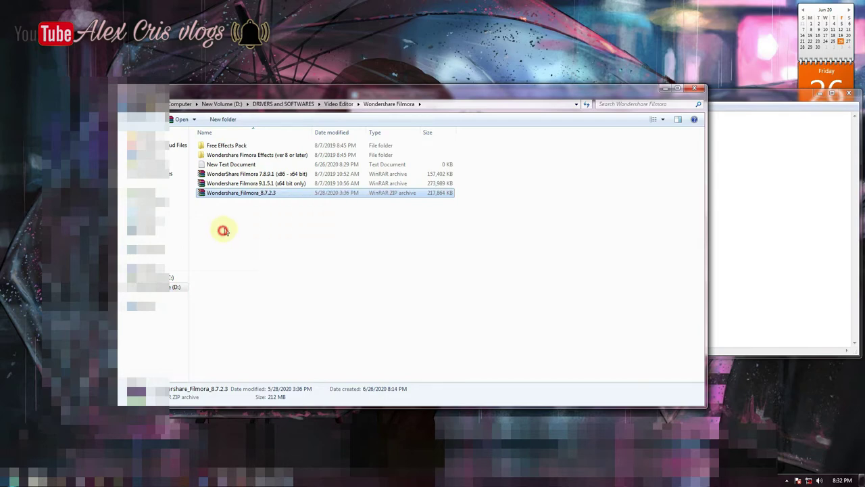
left_click(222, 227)
- Open the Wondershare_Filmora_8.7.2.3 archive, copy the password from its comment, and close the archive
left_click(236, 196)
double_click(239, 194)
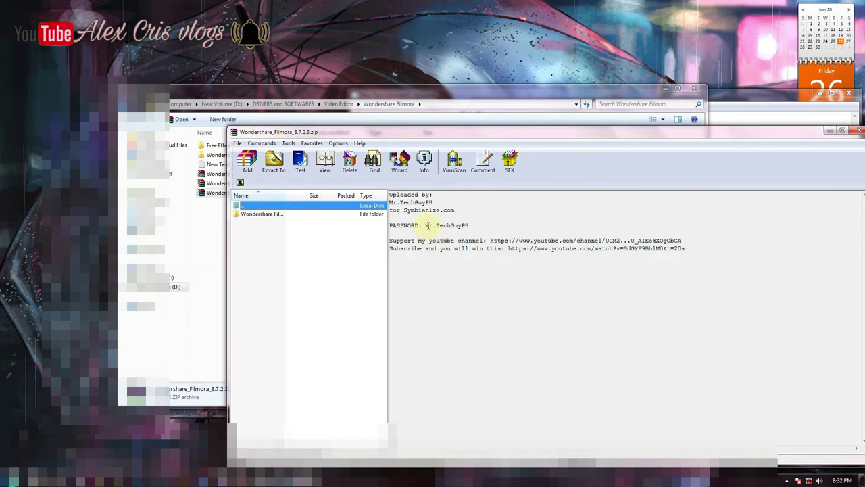
left_click_drag(425, 226, 469, 225)
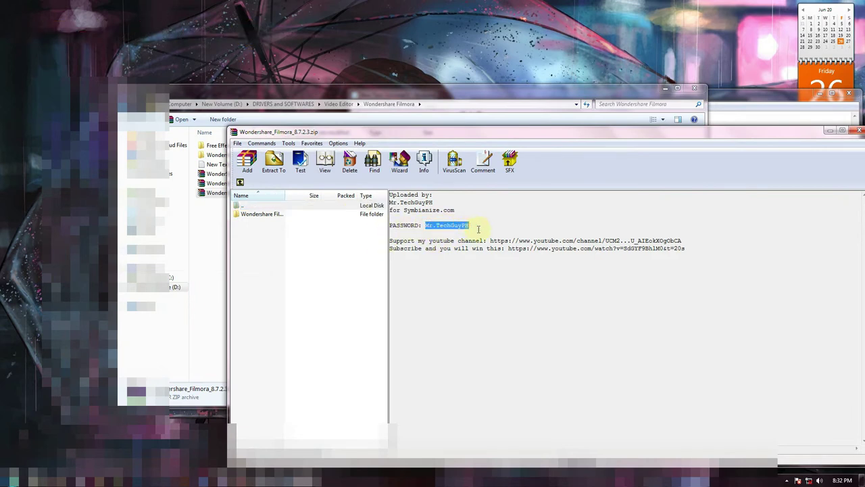
left_click(316, 267)
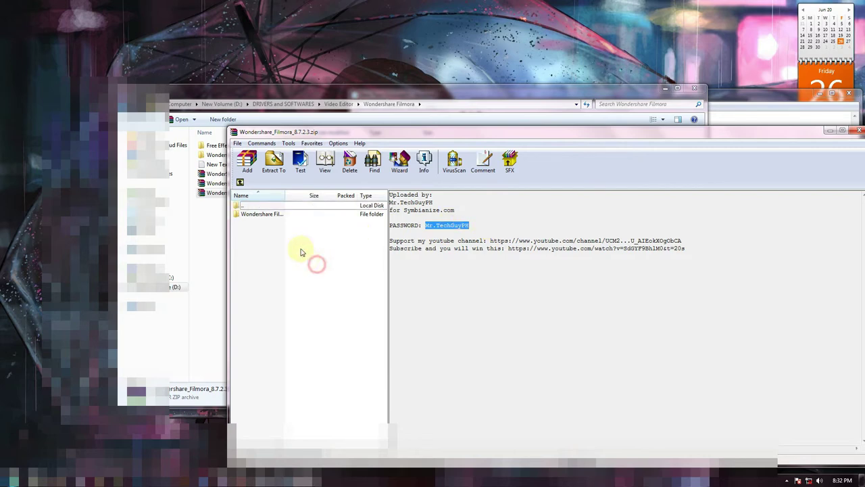
left_click(858, 130)
- Extract the Wondershare_Filmora_8.7.2.3 archive to the default destination path, pasting the archive password when asked
right_click(262, 193)
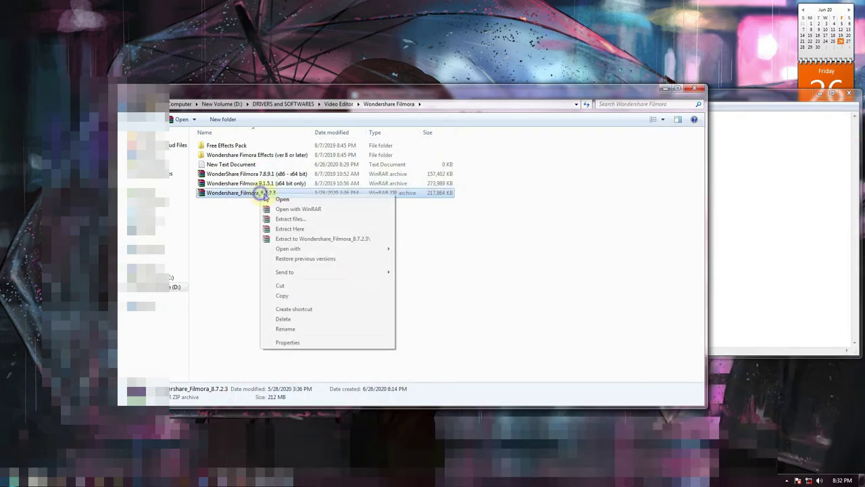
left_click(290, 219)
left_click(457, 332)
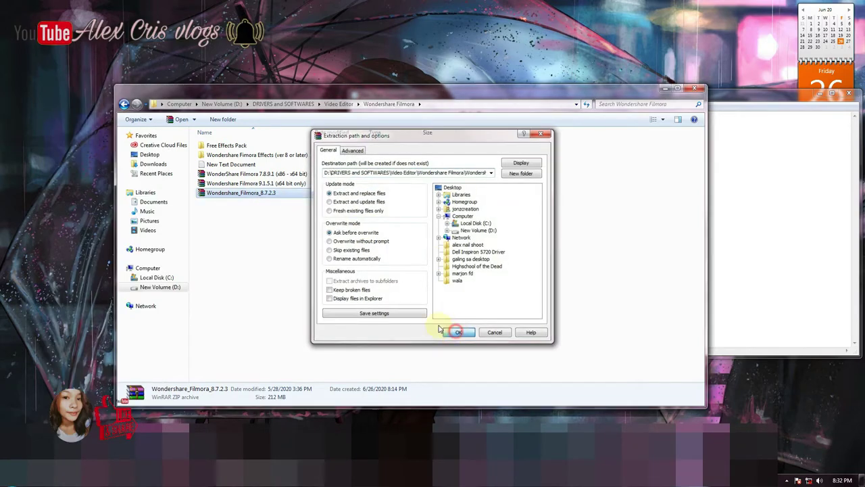
key("ctrl+v")
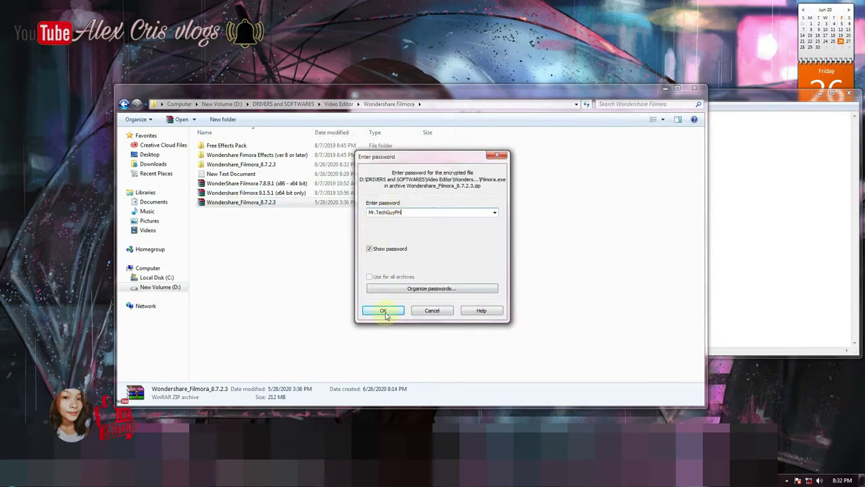
left_click(383, 311)
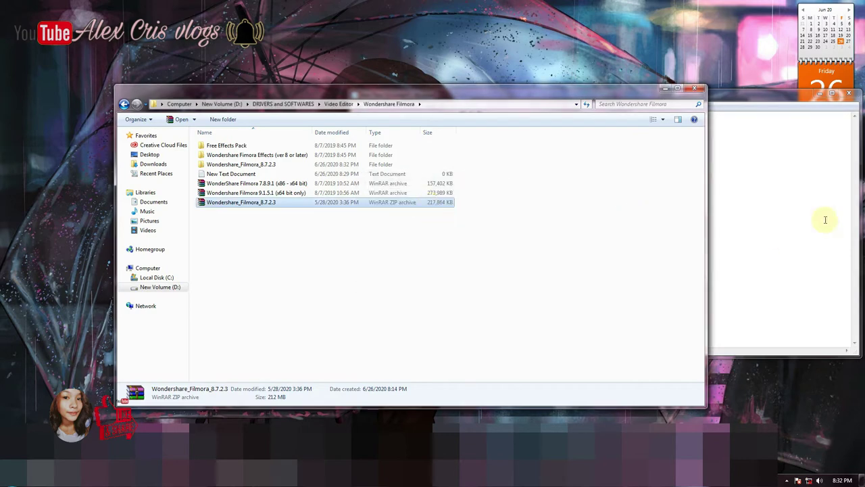
- Replace the Notepad text with "4. open file"
left_click(792, 218)
key("ctrl+a")
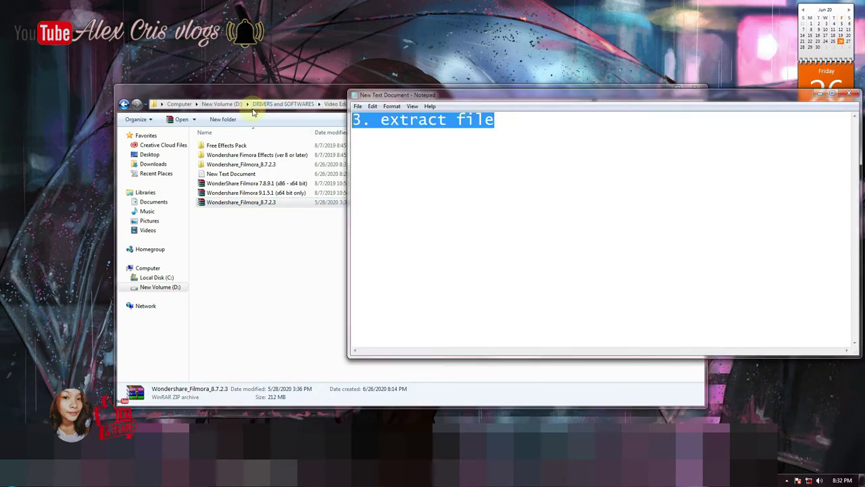
type("4. open f")
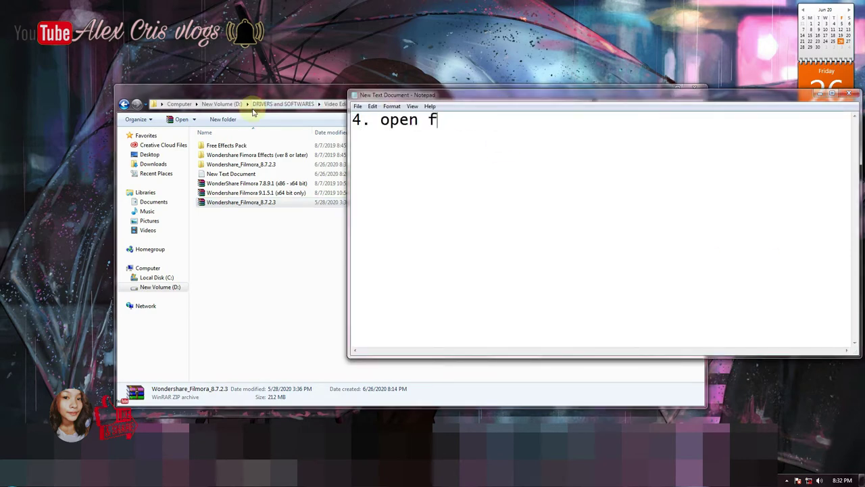
type("ile")
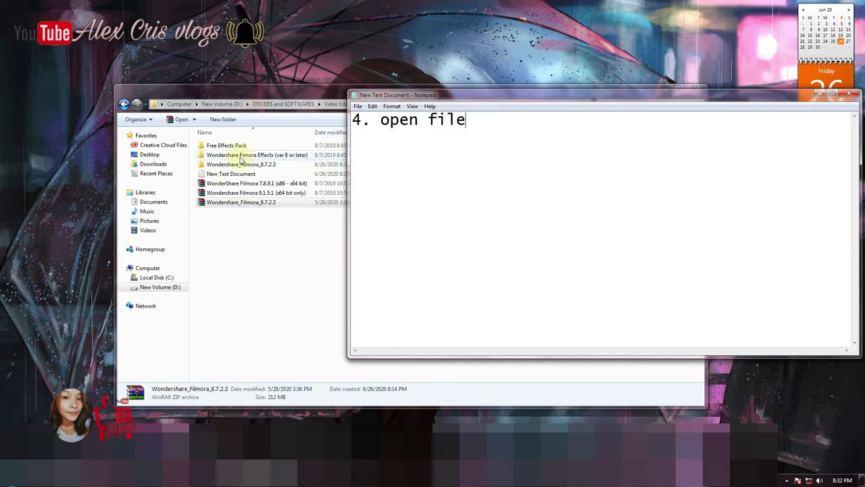
- Open the extracted Wondershare_Filmora_8.7.2.3 folder and its Wondershare Filmora 8.7.2.3 subfolder
left_click(243, 166)
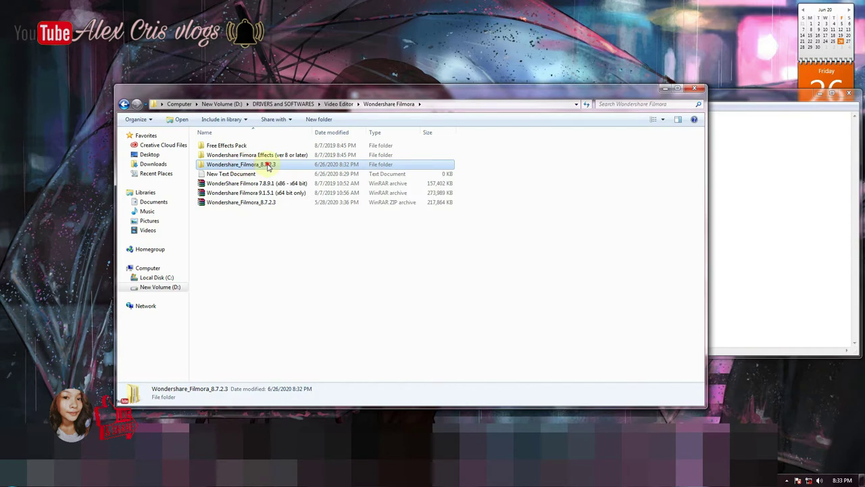
double_click(268, 167)
double_click(252, 146)
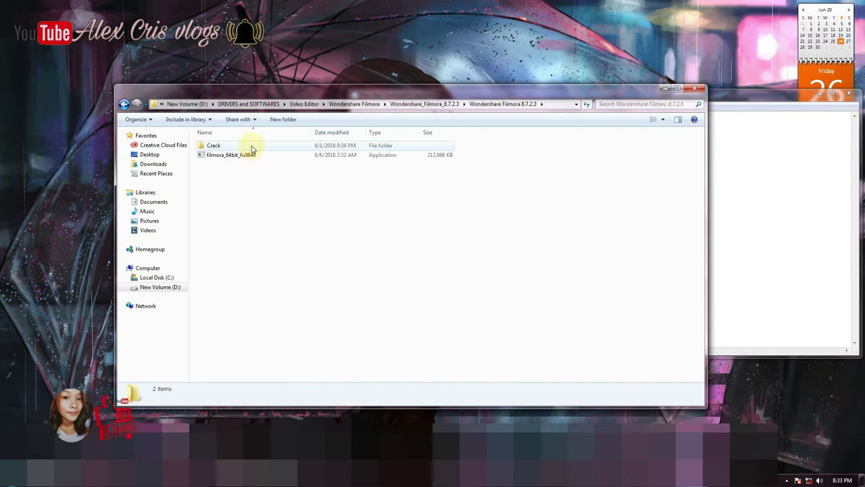
- Replace the Notepad text with "5. click filmora_64bit_full846" and select the whole line
left_click(749, 220)
left_click_drag(491, 124, 260, 104)
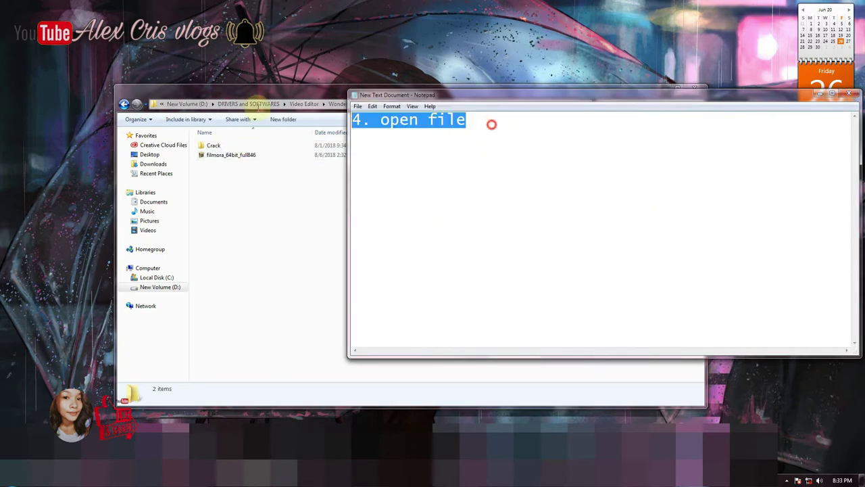
type("5. click")
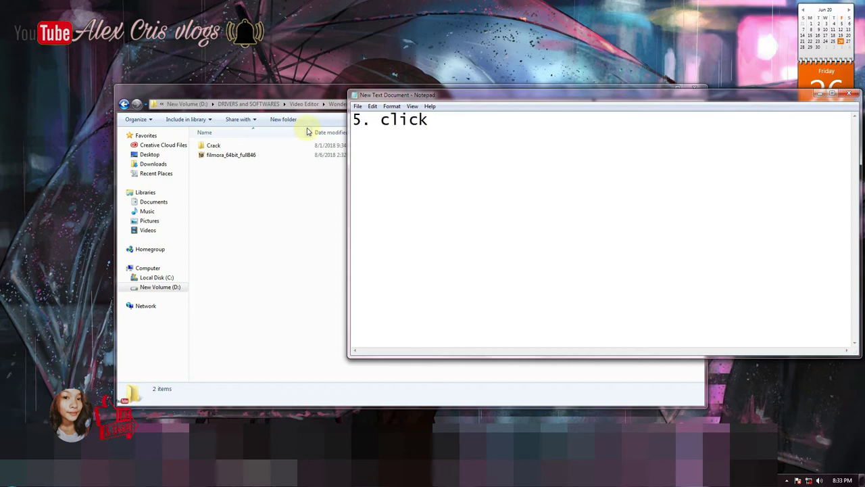
type(" filmora_64bit_fu")
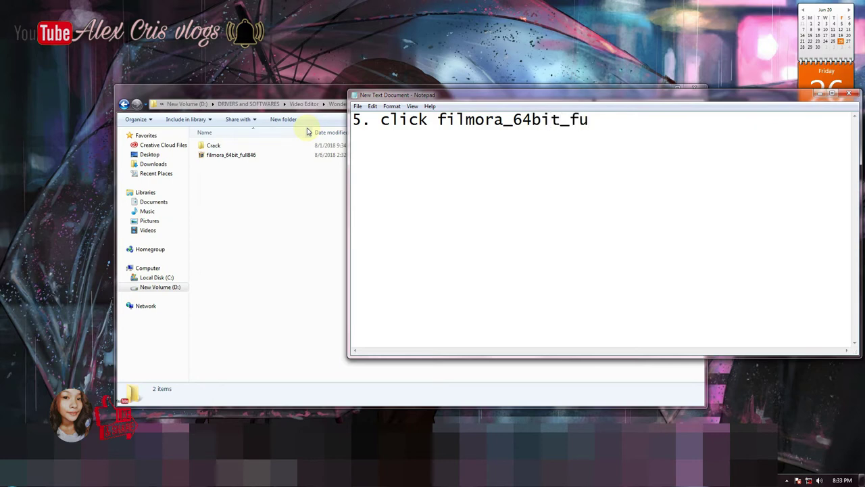
type("ll846")
key("ctrl+a")
- Run the filmora_64bit_full846 installer with English as the setup language and accept the license agreement
left_click(280, 248)
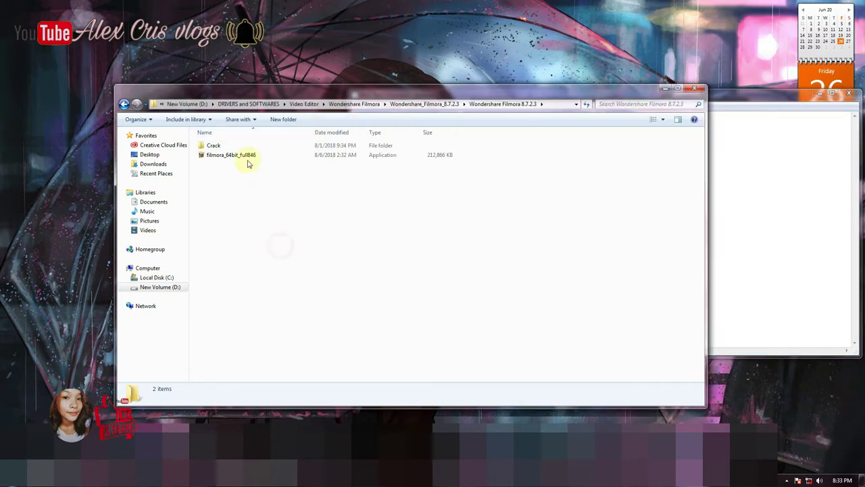
left_click(248, 154)
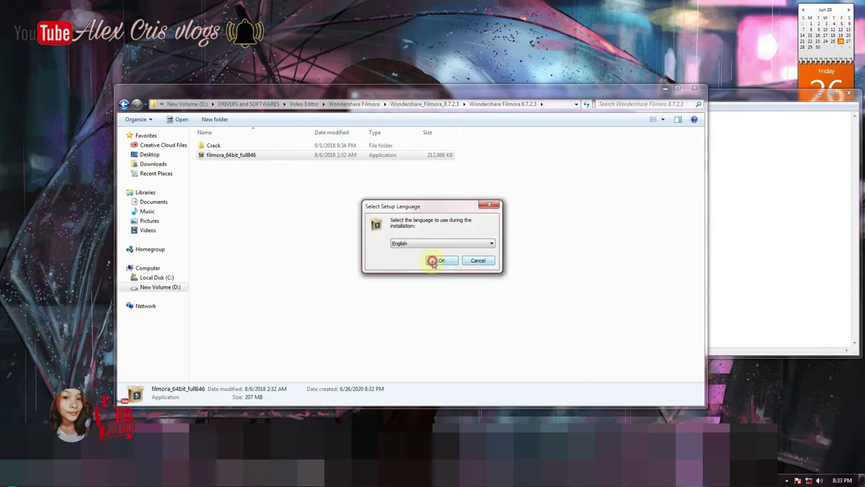
left_click(433, 260)
left_click(347, 292)
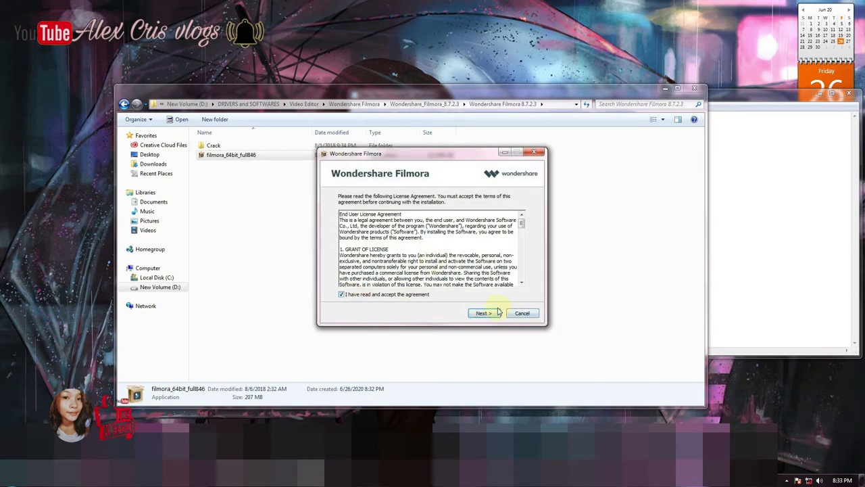
- Start the installation in the existing C:\Program Files\Wondershare\Filmora folder
left_click(485, 313)
left_click(485, 312)
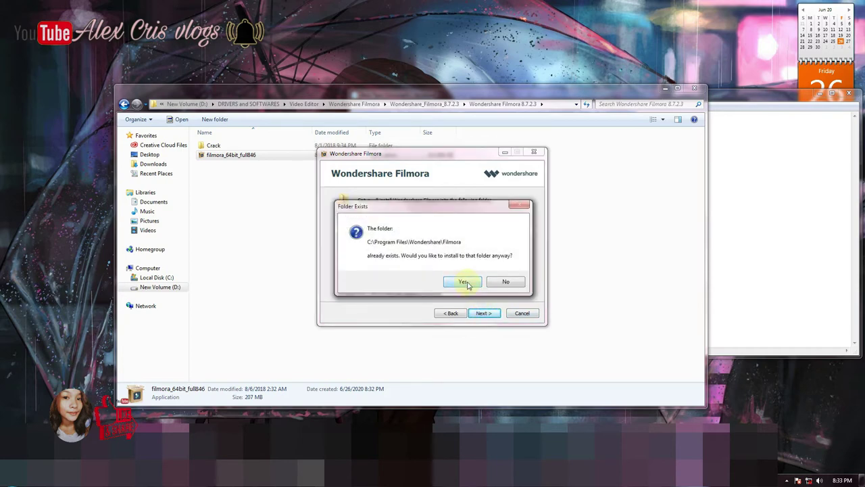
left_click(465, 283)
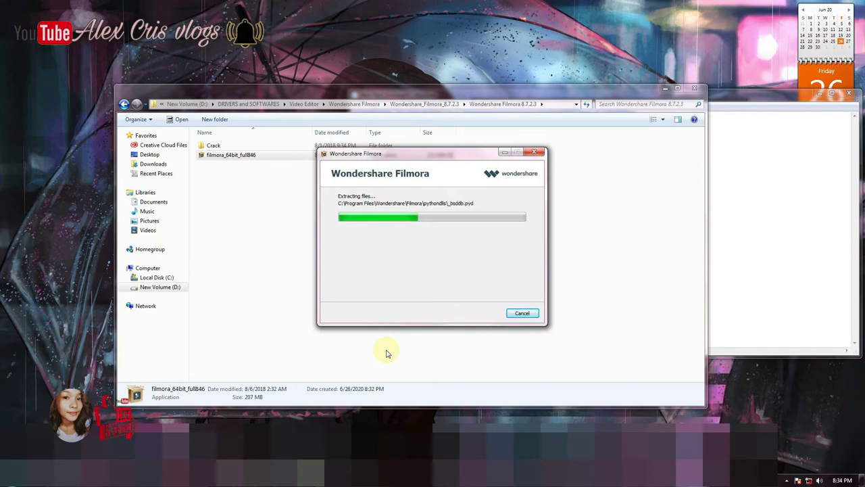
left_click(311, 473)
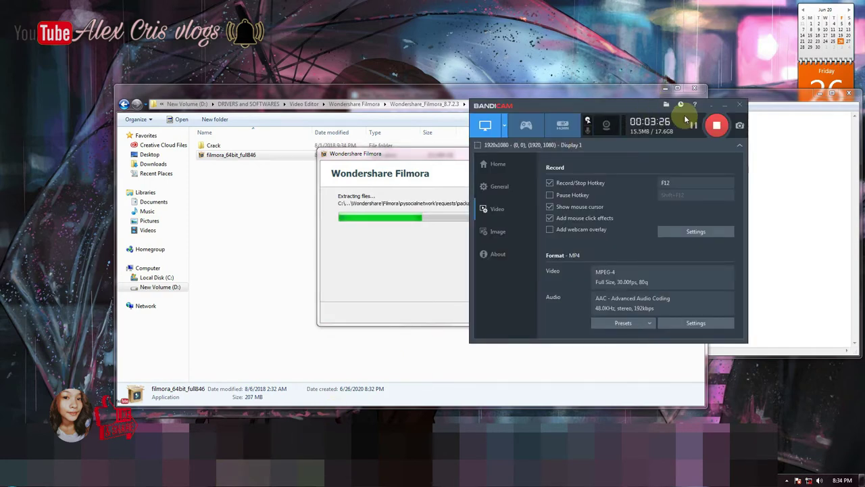
left_click(374, 162)
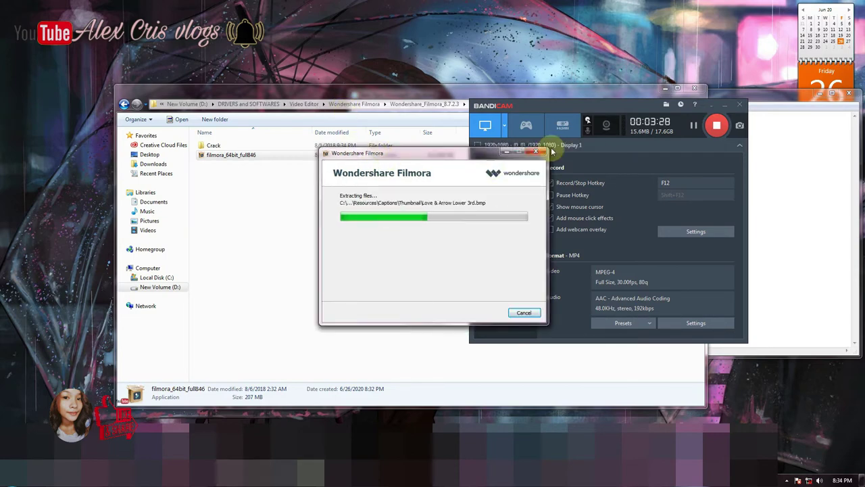
left_click(618, 95)
left_click(768, 110)
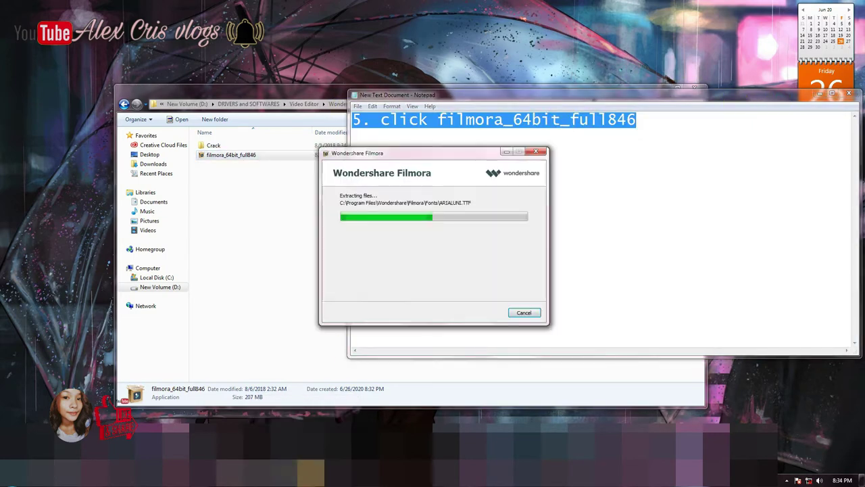
left_click(311, 473)
left_click(261, 218)
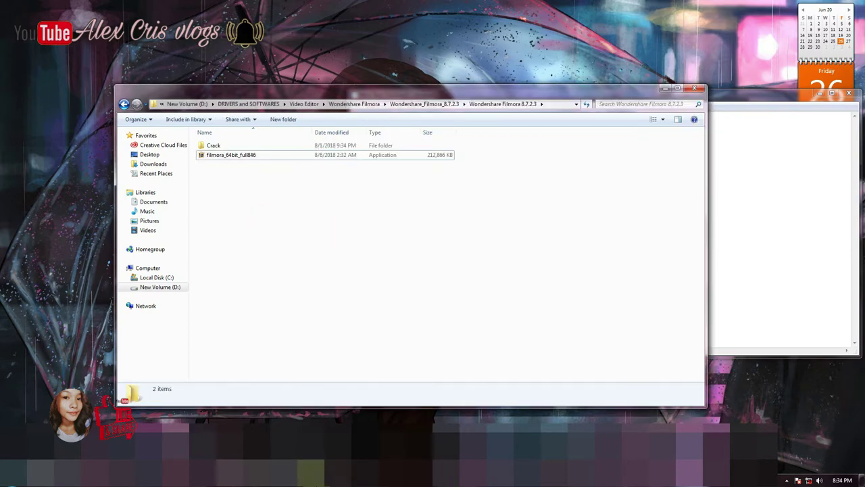
left_click(312, 473)
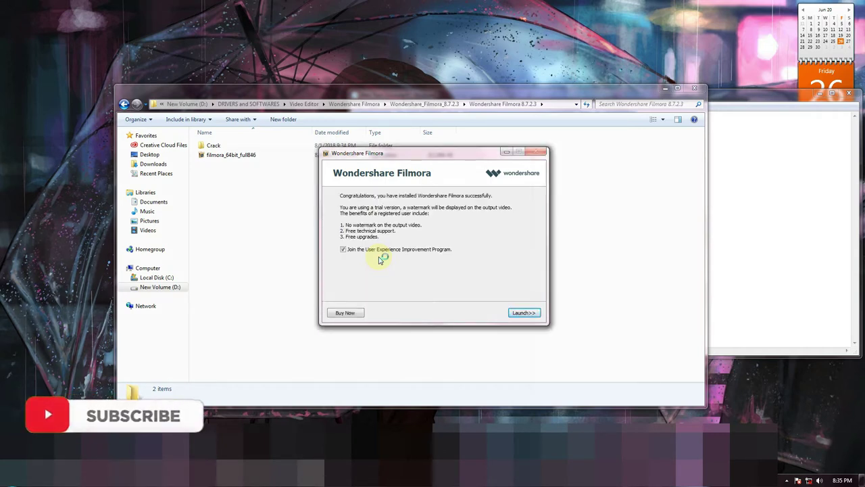
- Opt out of the User Experience Improvement Program and launch Filmora from the finished installer
left_click(343, 248)
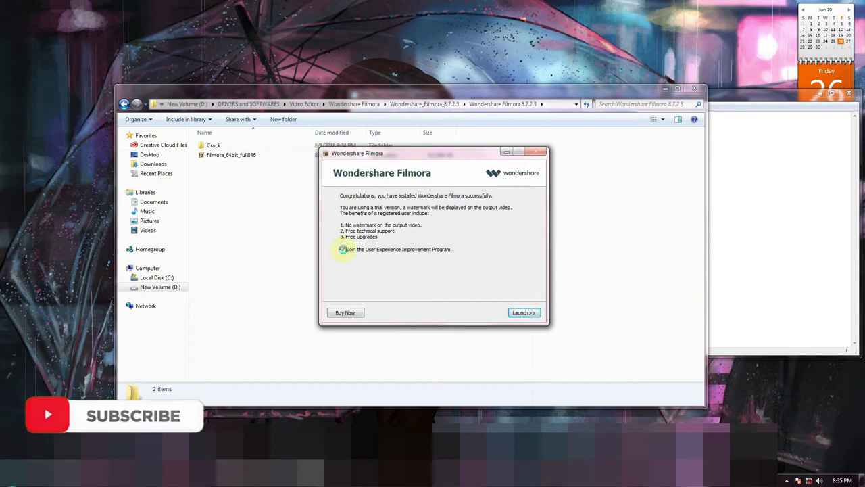
key("Return")
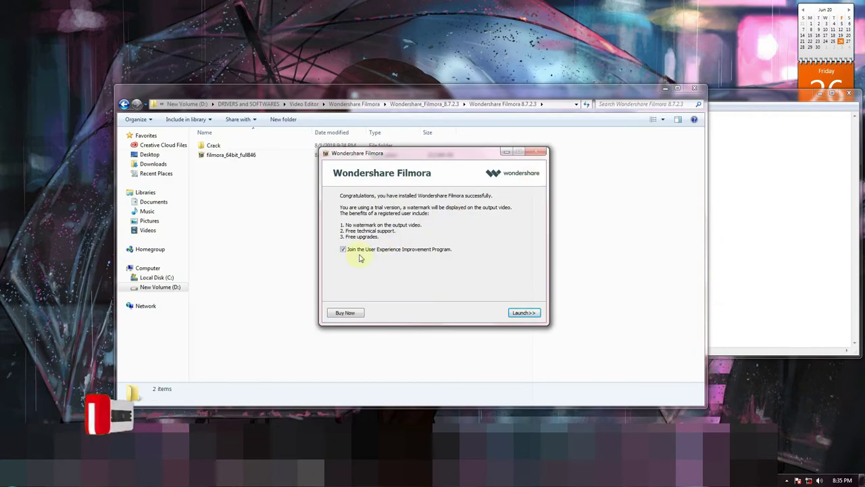
left_click(344, 249)
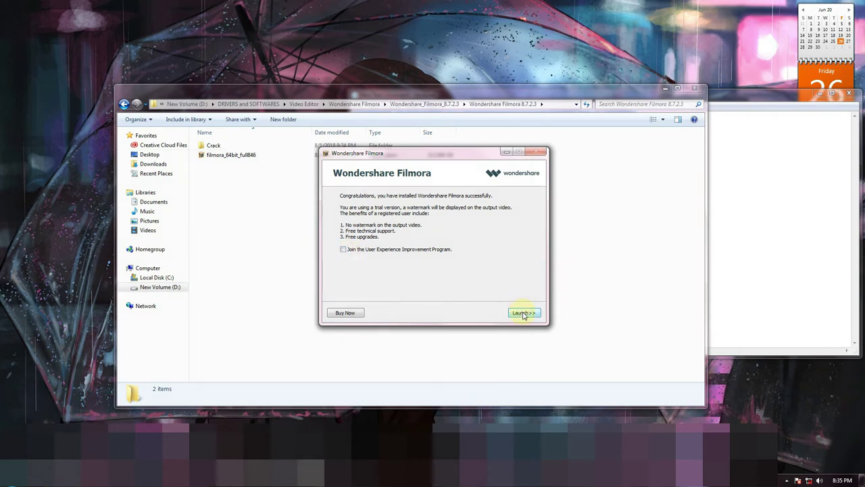
left_click(524, 312)
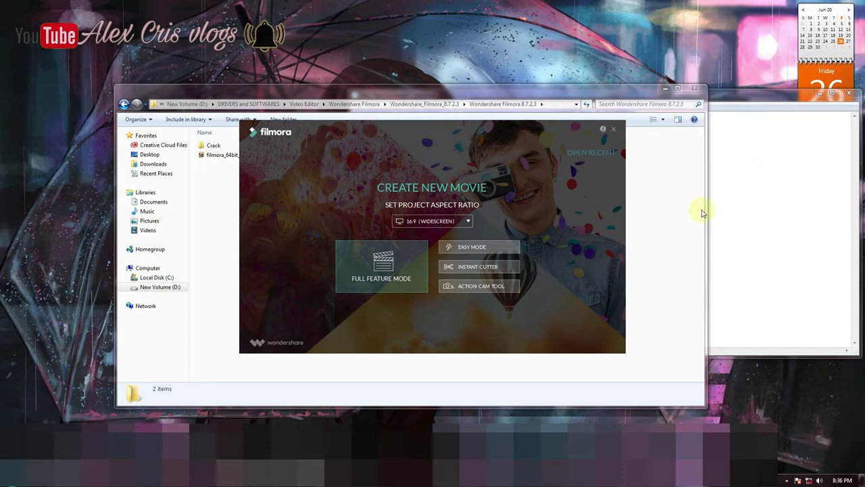
- Replace the Notepad text with "6. close the application"
left_click(751, 193)
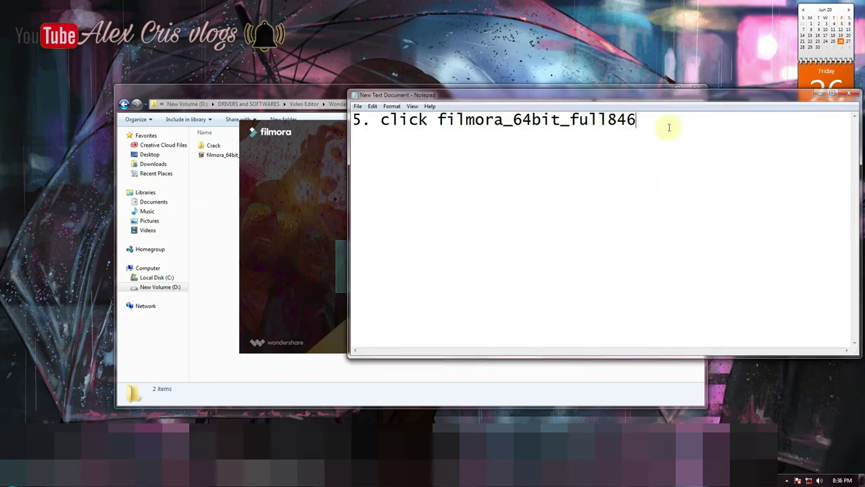
key("ctrl+a")
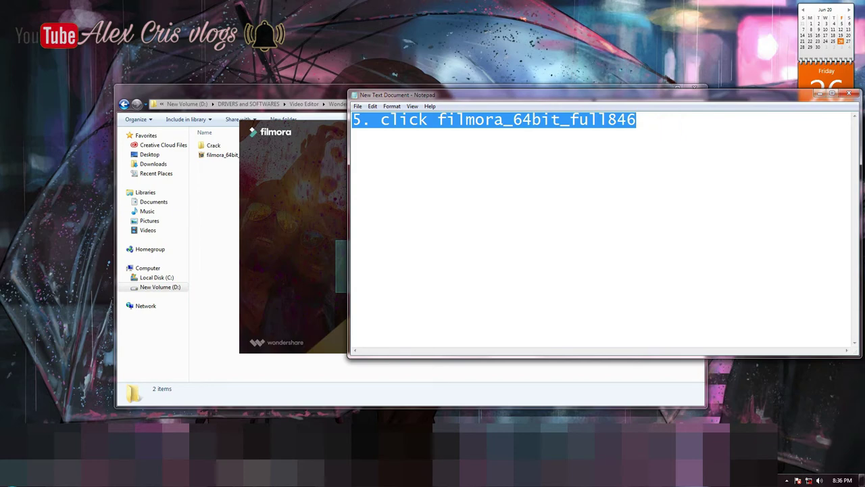
type("6. clos")
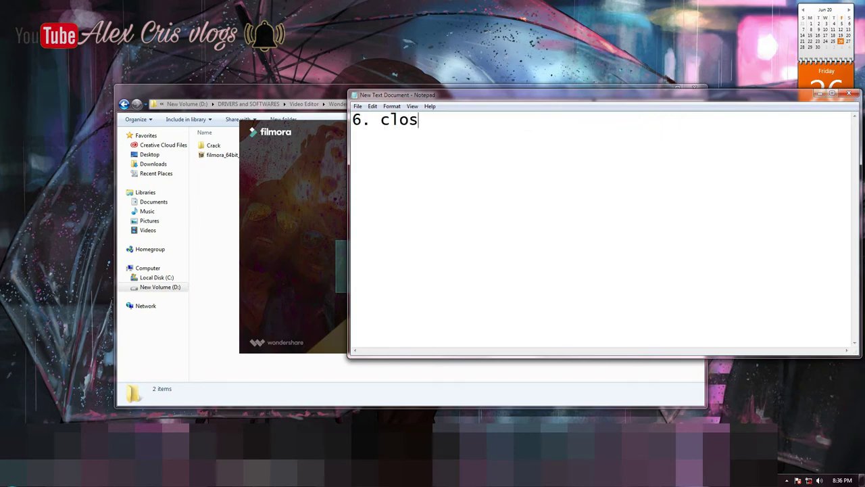
type("e the ap")
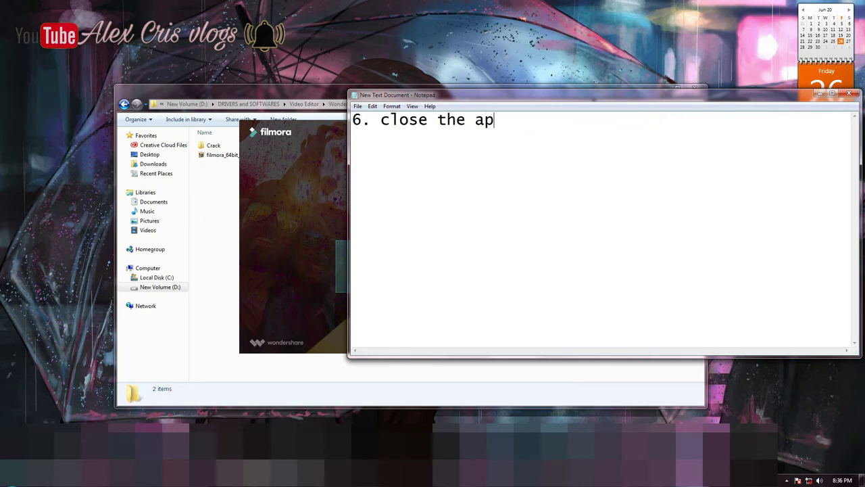
type("plication")
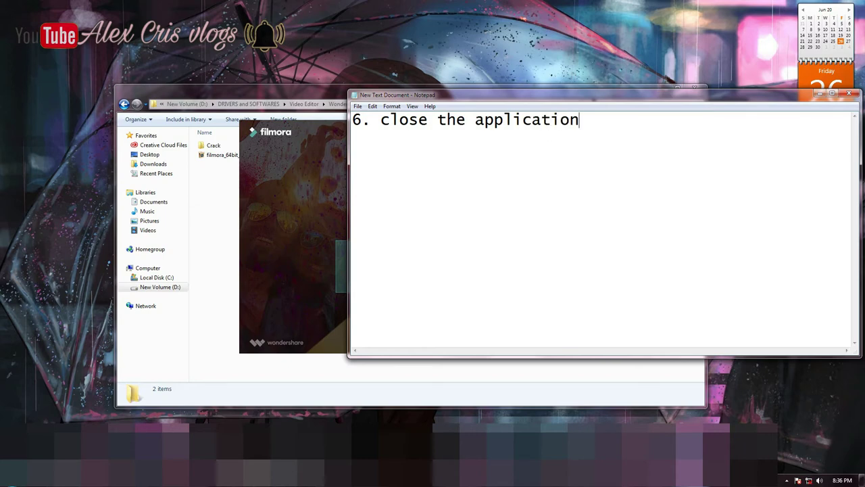
- Close the Filmora start window and return to the Wondershare Filmora 8.7.2.3 folder
left_click(280, 156)
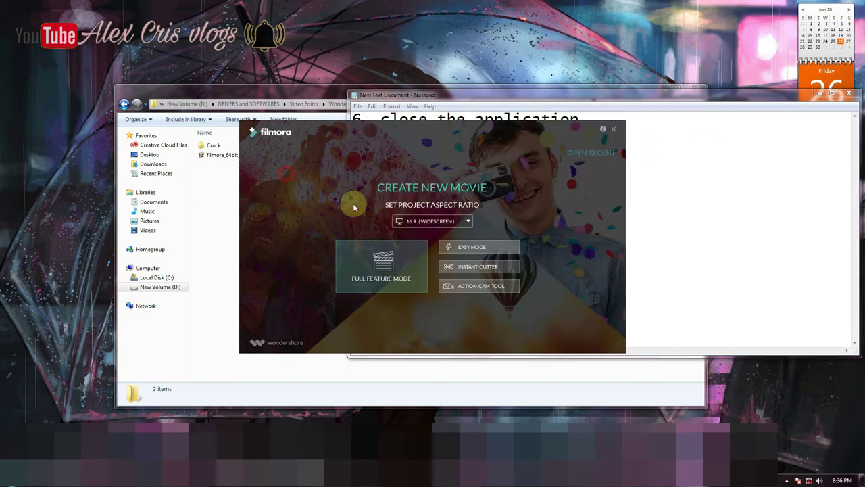
left_click(613, 128)
left_click(301, 200)
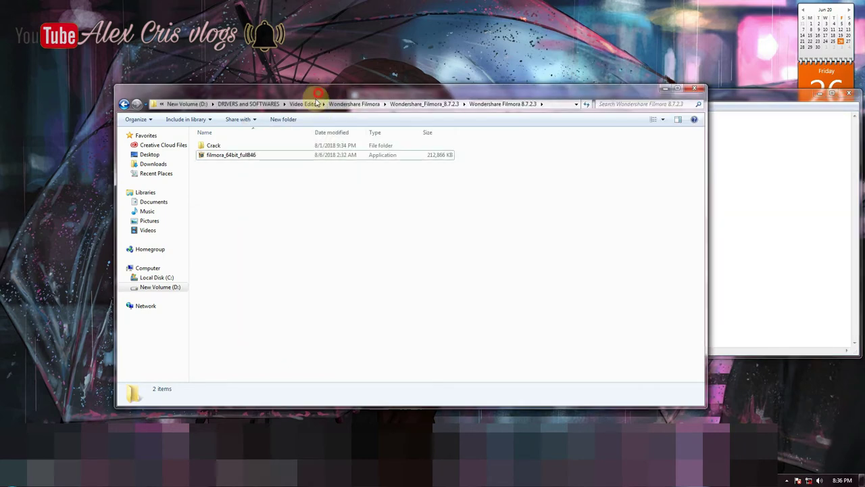
double_click(215, 146)
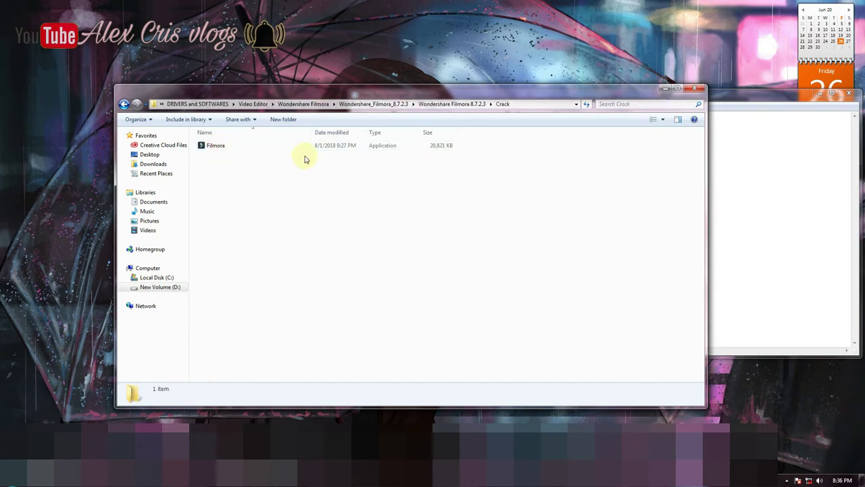
left_click(223, 146)
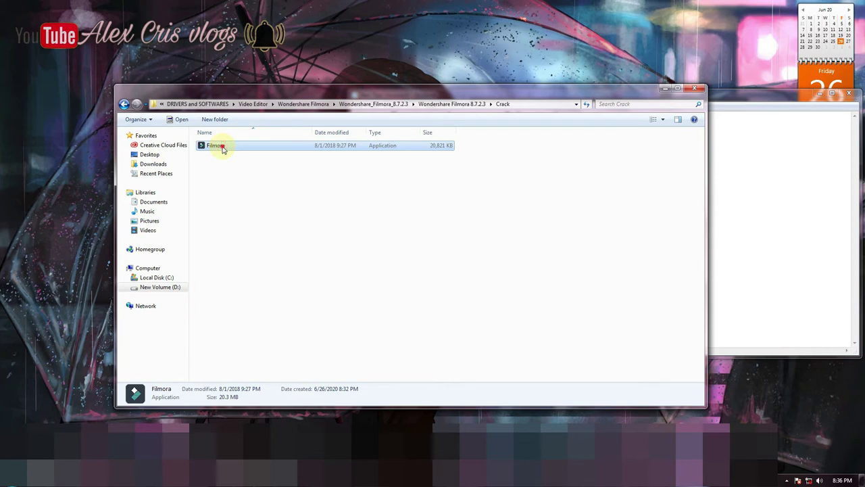
double_click(223, 147)
left_click(524, 214)
left_click(254, 169)
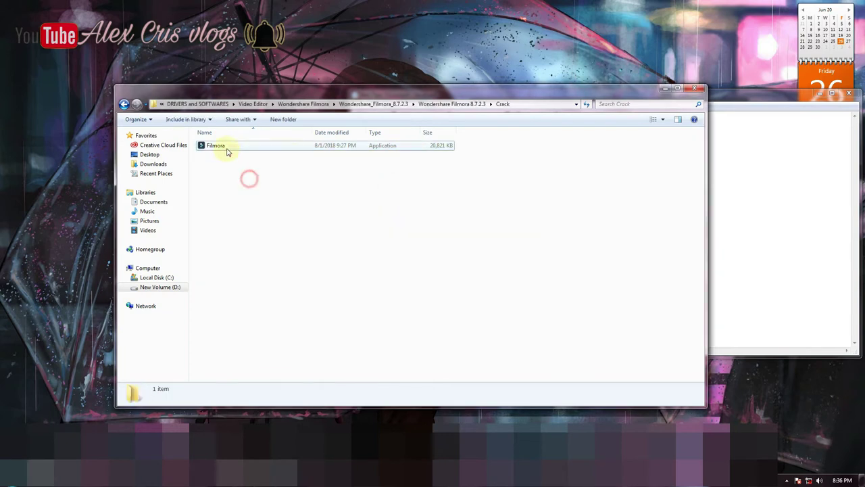
left_click(124, 105)
- Replace the Notepad text with "7. open crack file" and select the whole line
left_click(811, 223)
left_click_drag(610, 125, 504, 122)
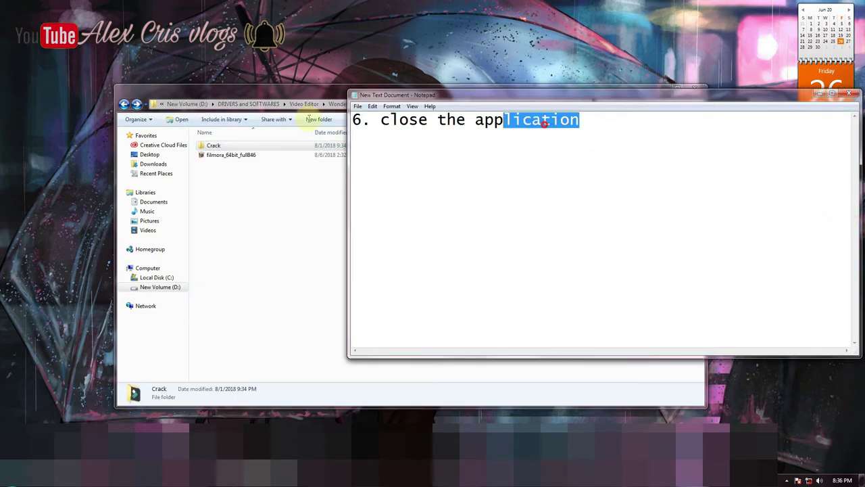
left_click_drag(306, 119, 325, 120)
type("7")
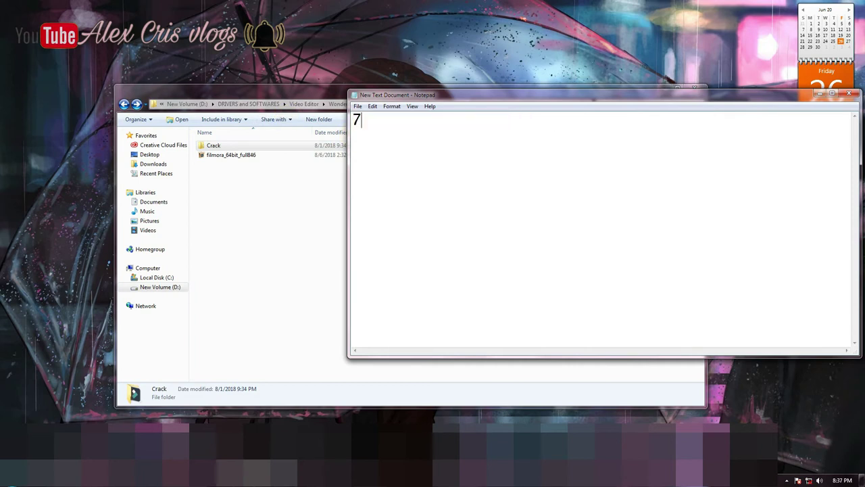
type(". open crack")
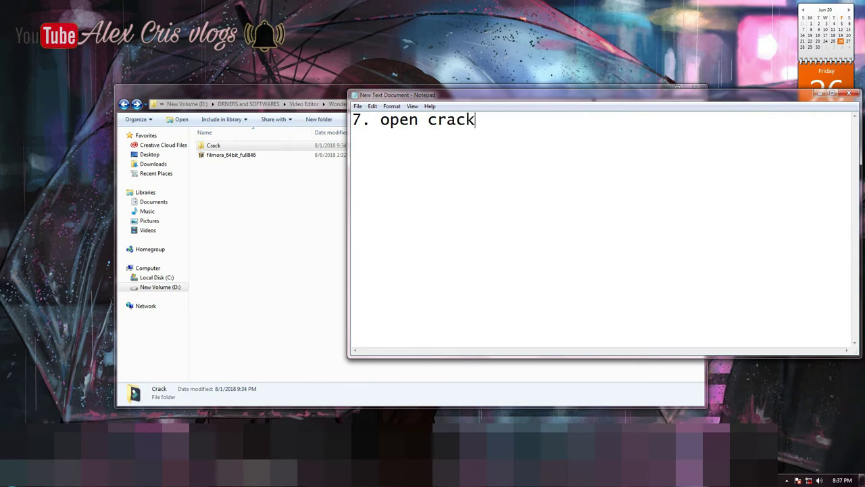
type(" fikle")
key("BackSpace")
key("BackSpace")
key("BackSpace")
type("le")
key("ctrl+a")
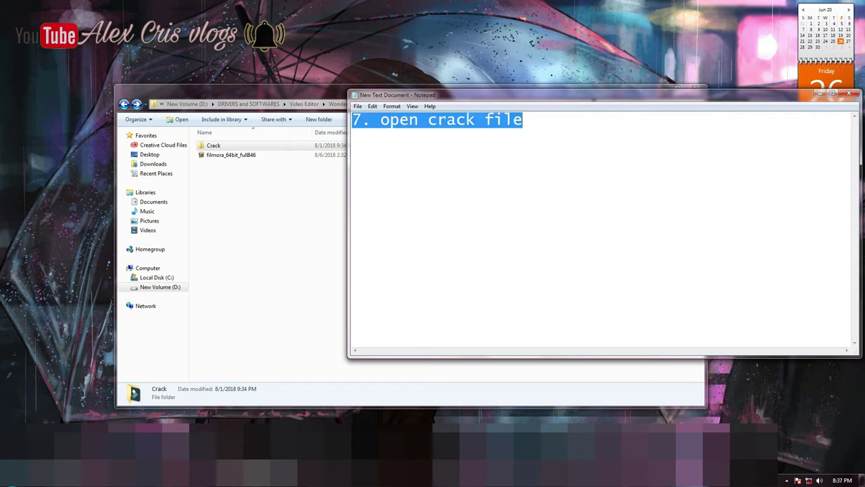
- Open the Crack folder and select the Filmora application file in it
double_click(228, 146)
left_click(228, 146)
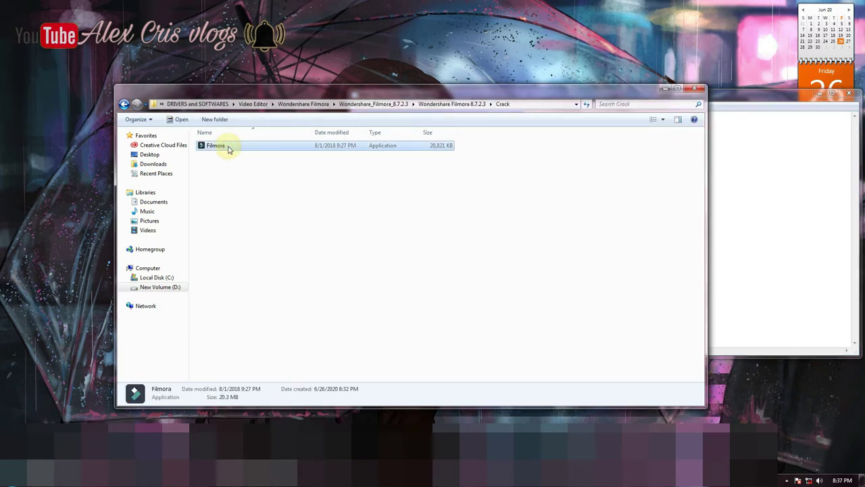
- Extend the Notepad line to read "7. open crack file then copy and paste"
left_click(788, 214)
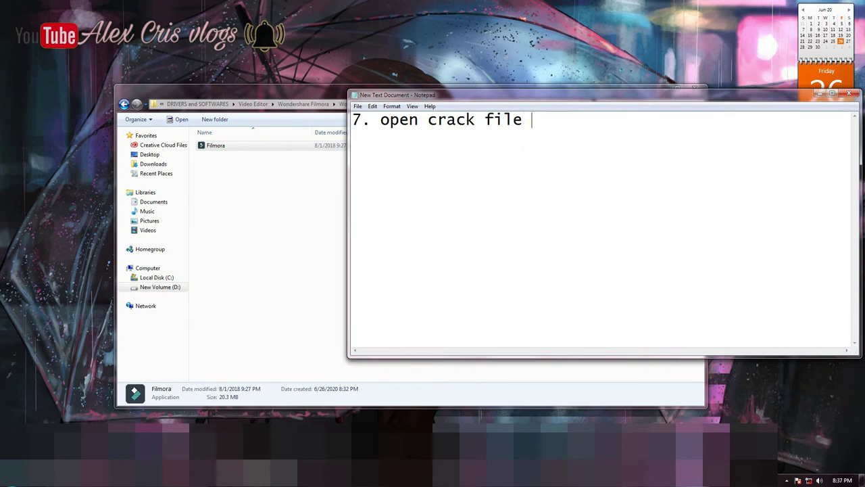
type("then copy")
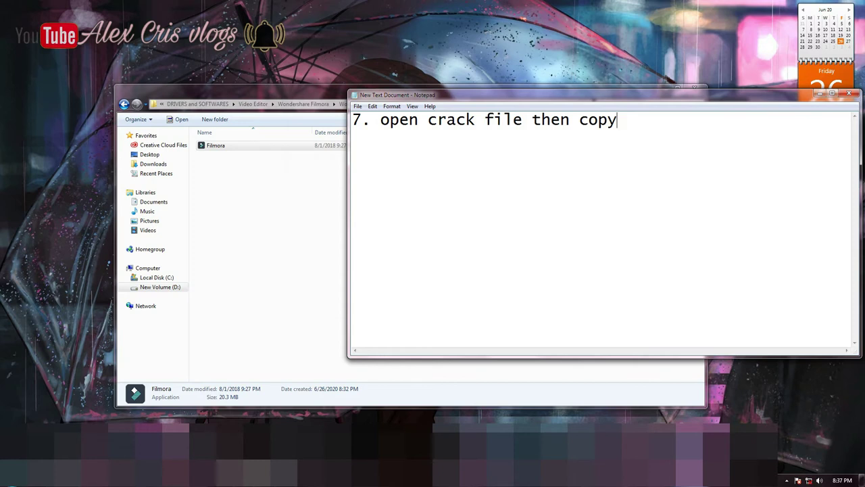
type(" and paste")
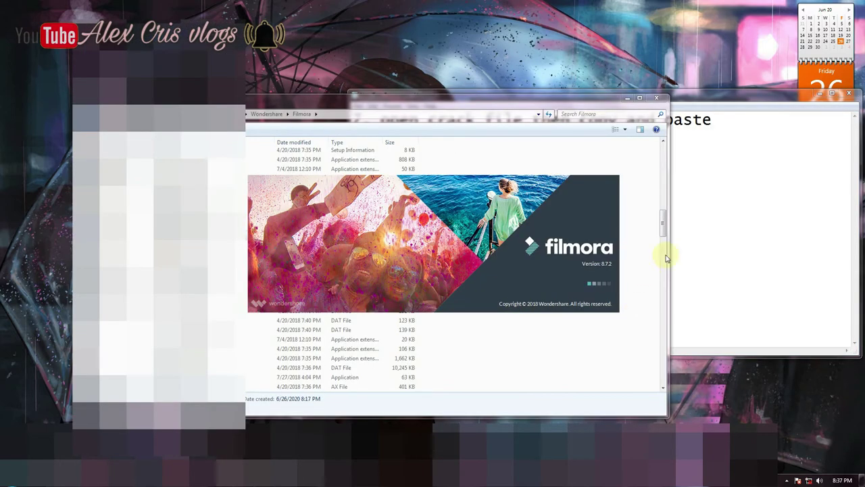
- Close the Notepad document without saving its changes
left_click(716, 239)
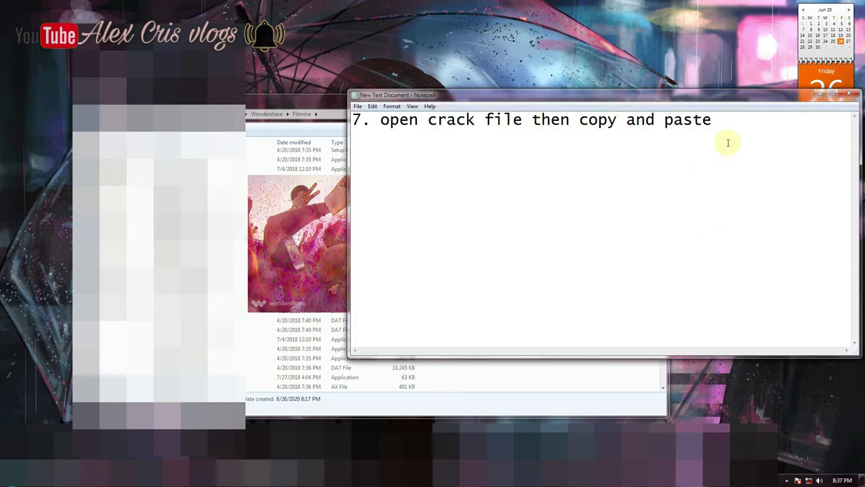
left_click(849, 93)
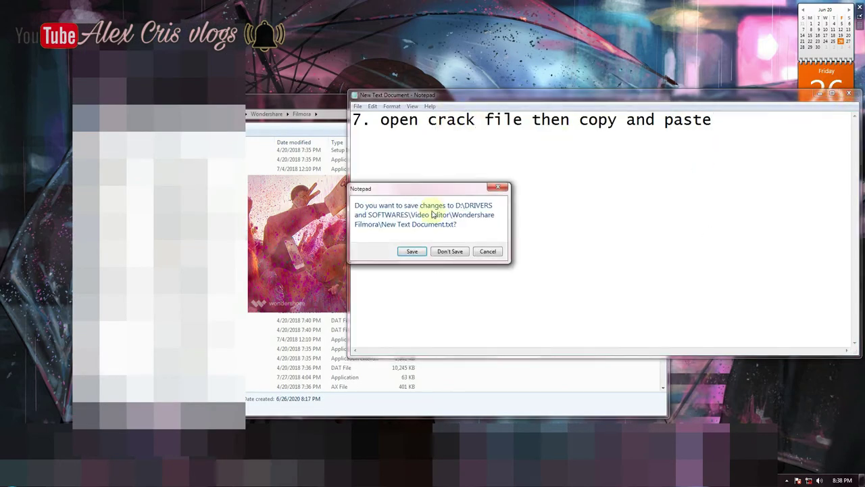
left_click(448, 248)
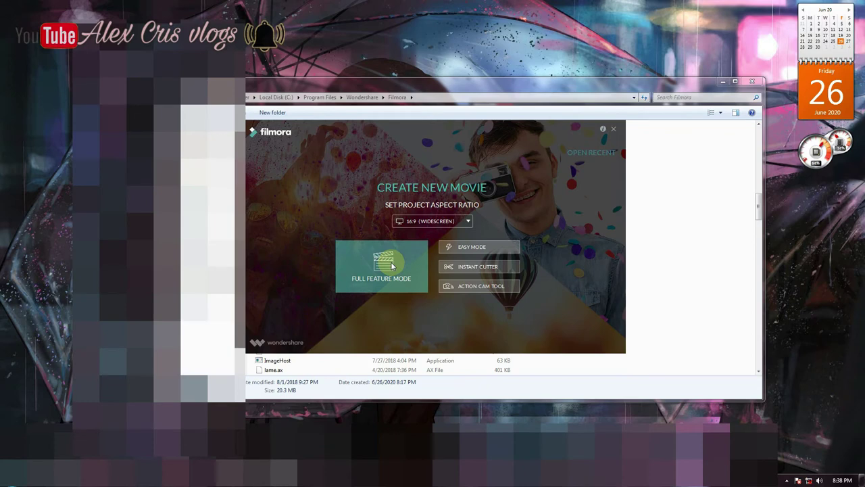
- Start a 16:9 project in Full Feature Mode and look through the sample colors and sample video collections
left_click(392, 266)
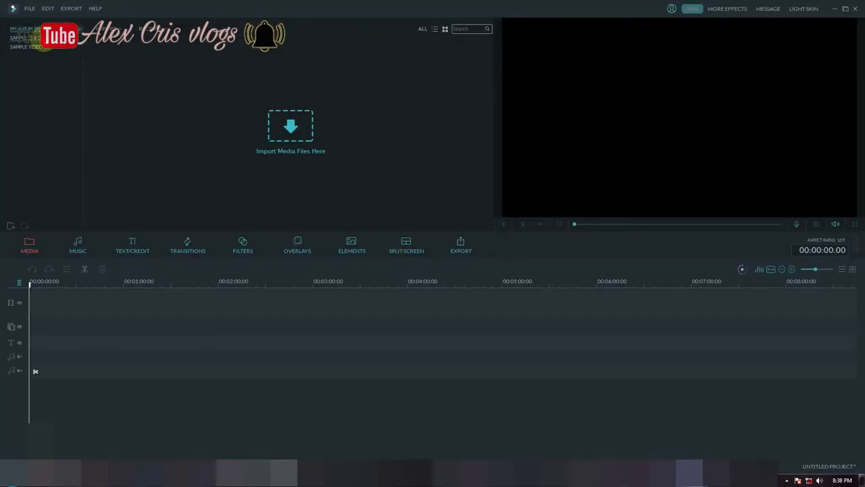
left_click(27, 38)
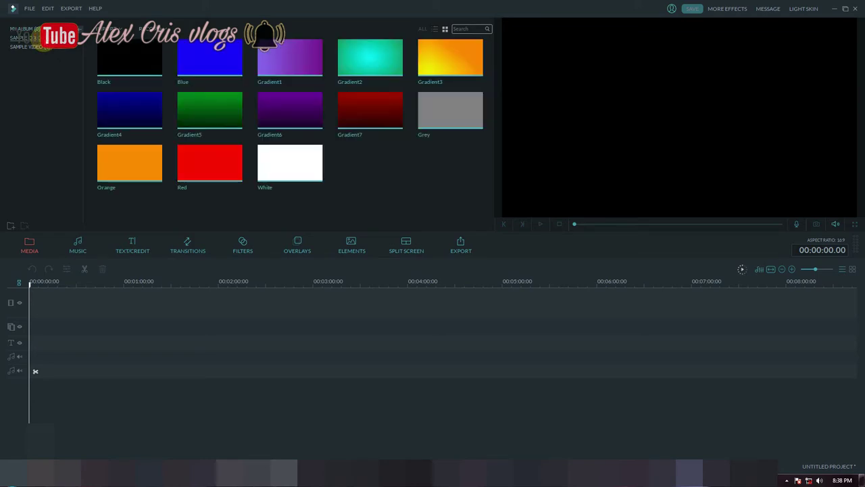
left_click(34, 46)
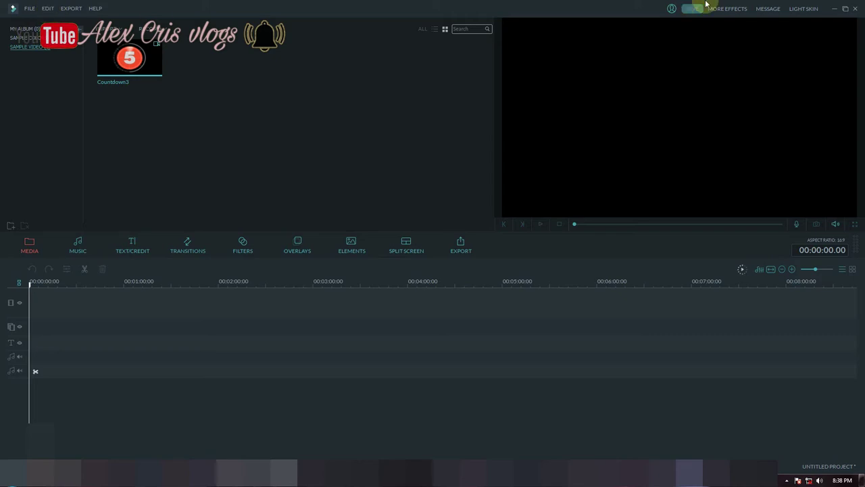
- Check the Message Center, close it, and exit Filmora
left_click(761, 8)
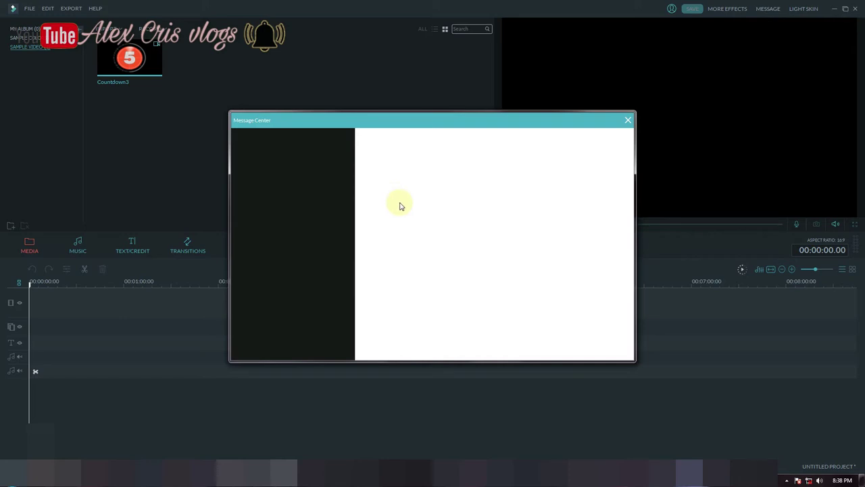
left_click_drag(378, 122, 344, 113)
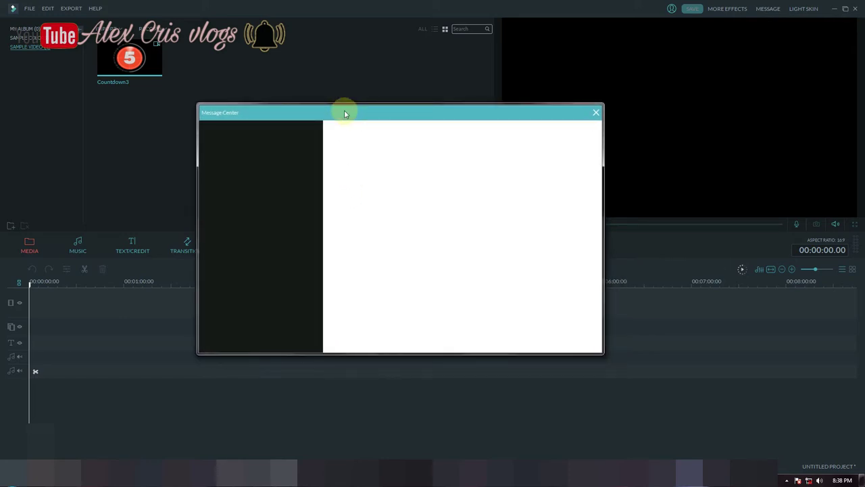
left_click(596, 113)
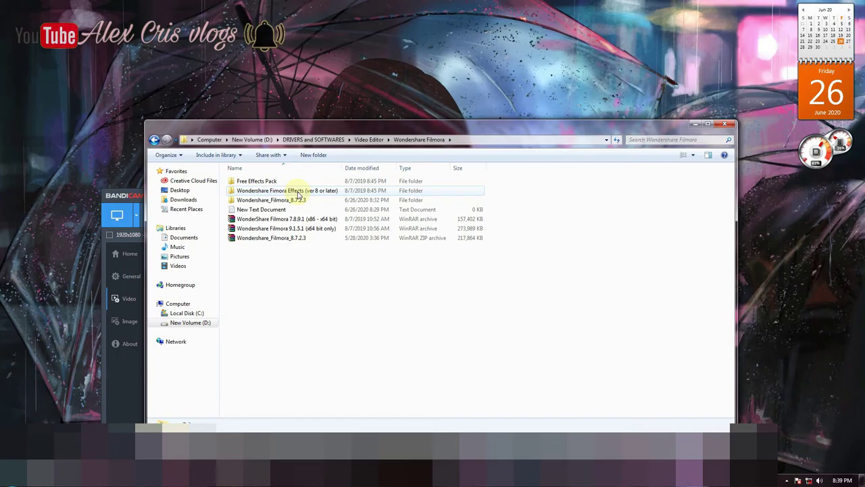
left_click(855, 8)
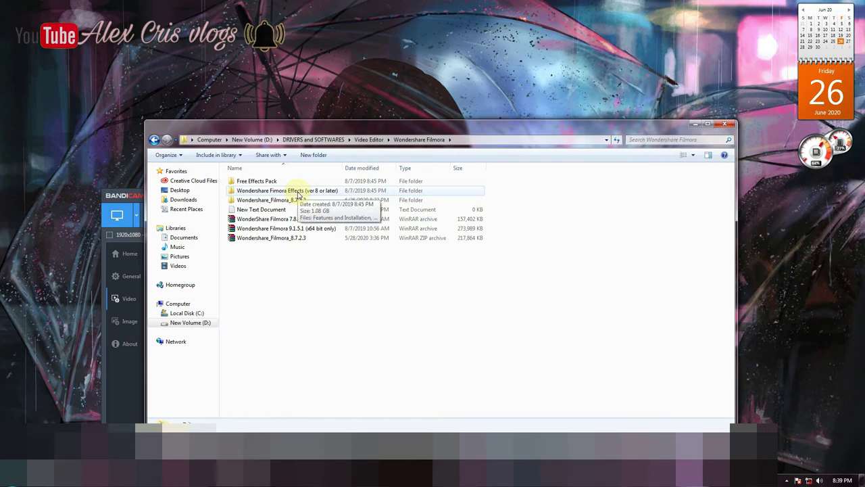
- Open the "Wondershare Fimora Effects (ver 8 or later)" folder and run the Filmora V8.x Built-in Effect Installer
double_click(298, 193)
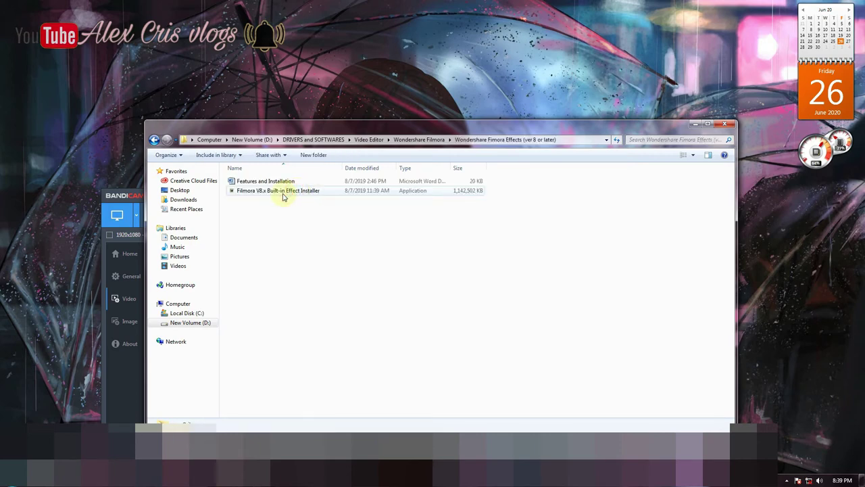
left_click(271, 194)
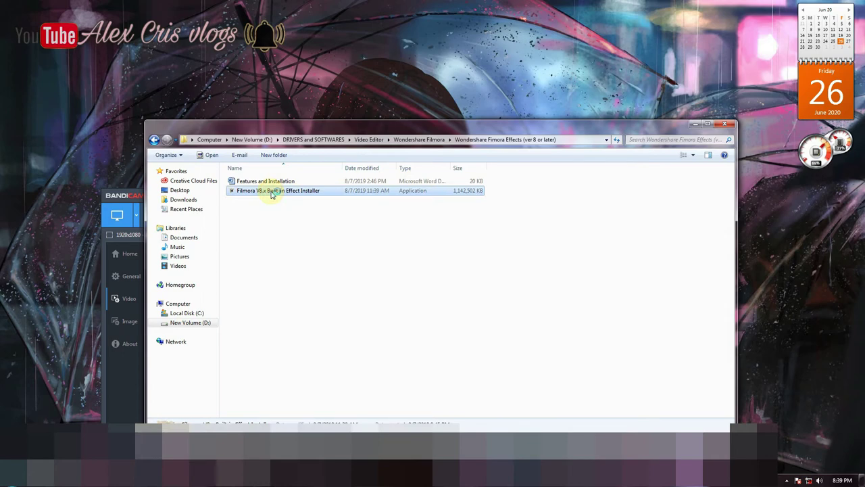
double_click(272, 193)
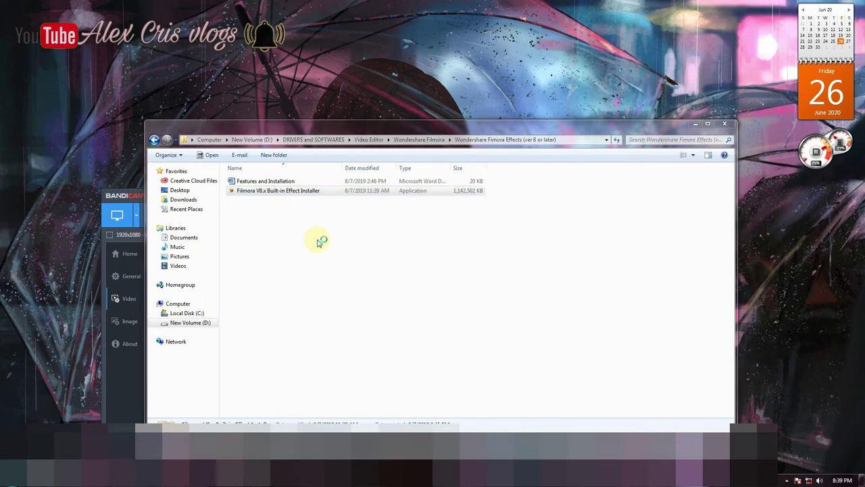
left_click(457, 249)
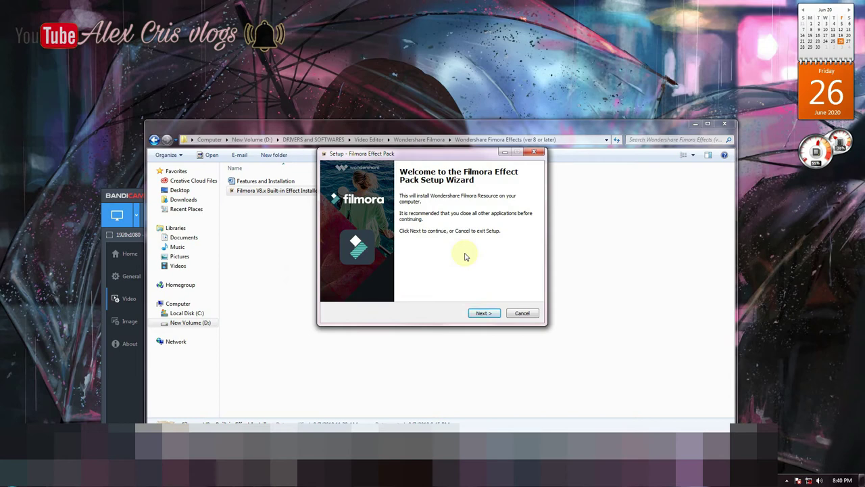
- Install the Filmora Effect Pack, retrying the blocked Opener 19.mp4 file
left_click(483, 313)
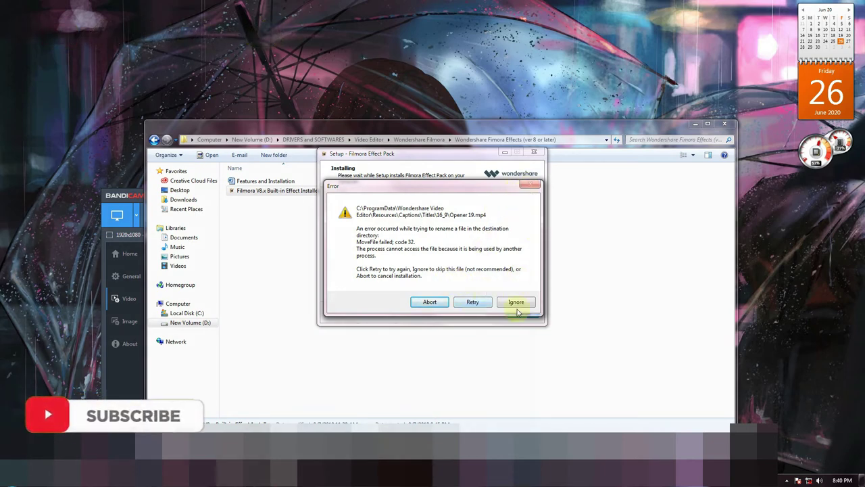
left_click_drag(498, 192, 391, 240)
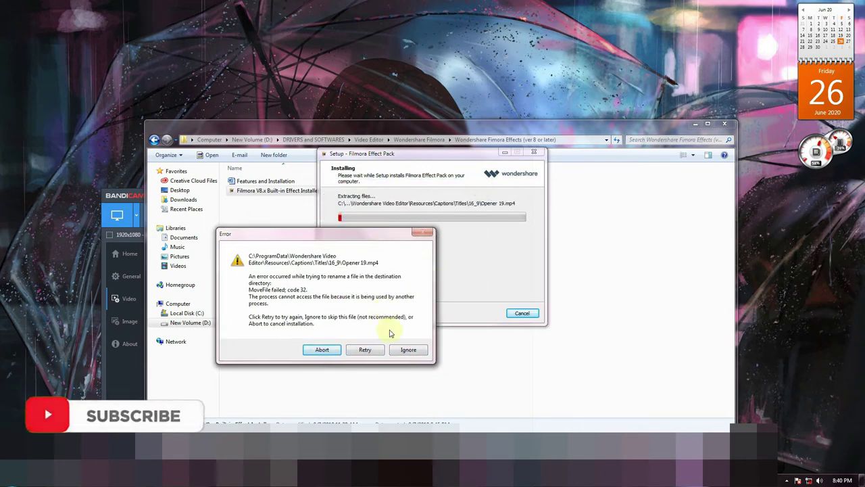
left_click(359, 351)
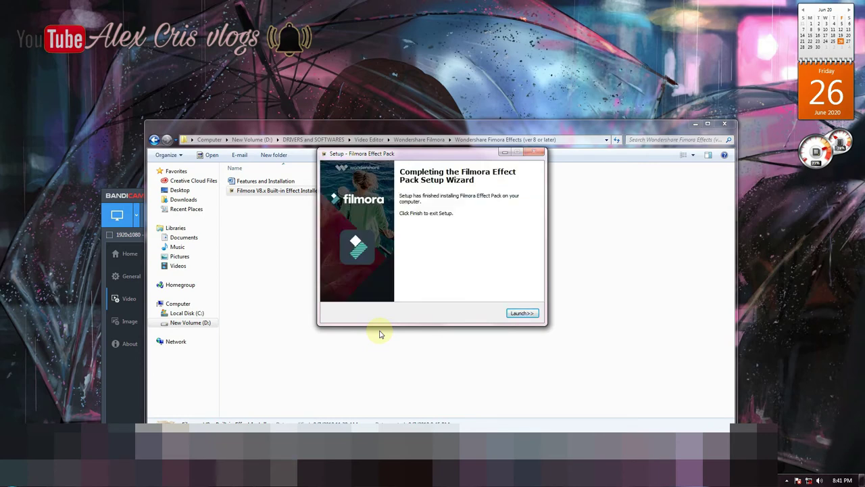
- Launch Filmora from the finished setup, close the effects folder window, and enter Full Feature Mode
left_click(521, 313)
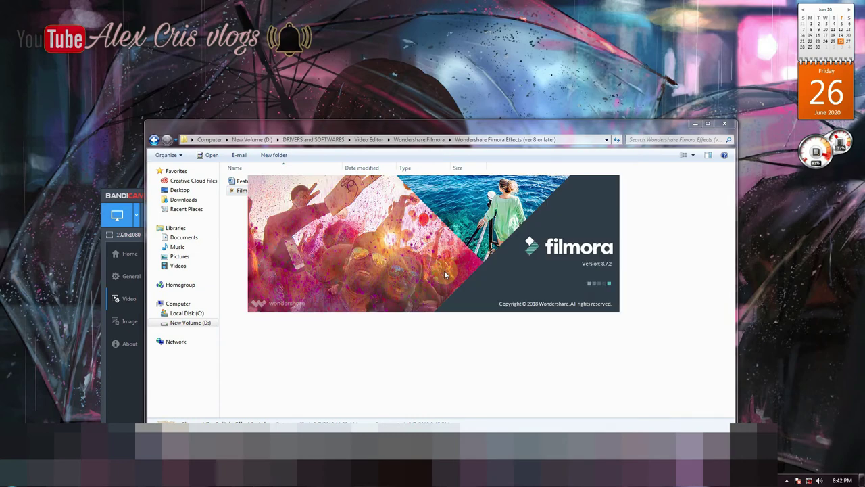
left_click(724, 125)
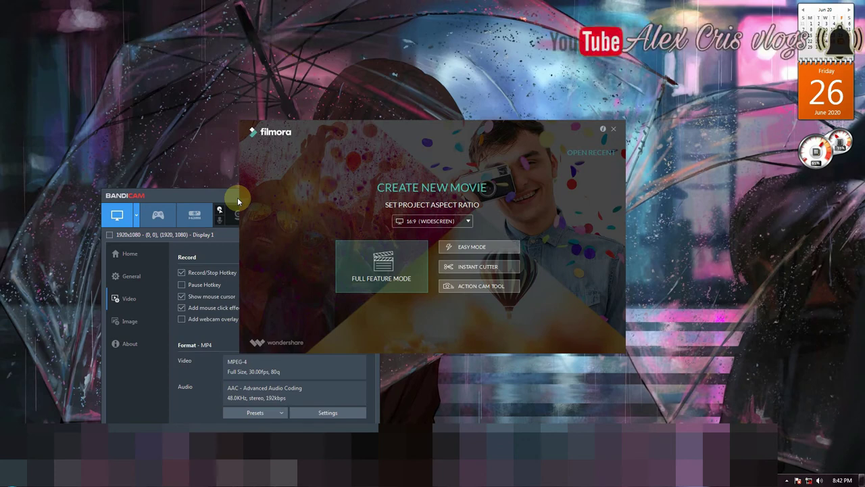
left_click(353, 277)
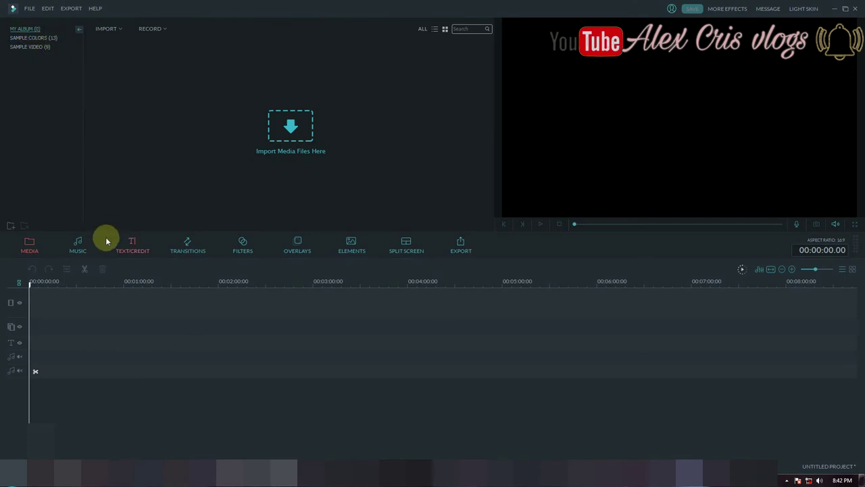
- Browse the music, text/credit, transitions, filters, overlays and elements libraries to check the installed effects
left_click(82, 241)
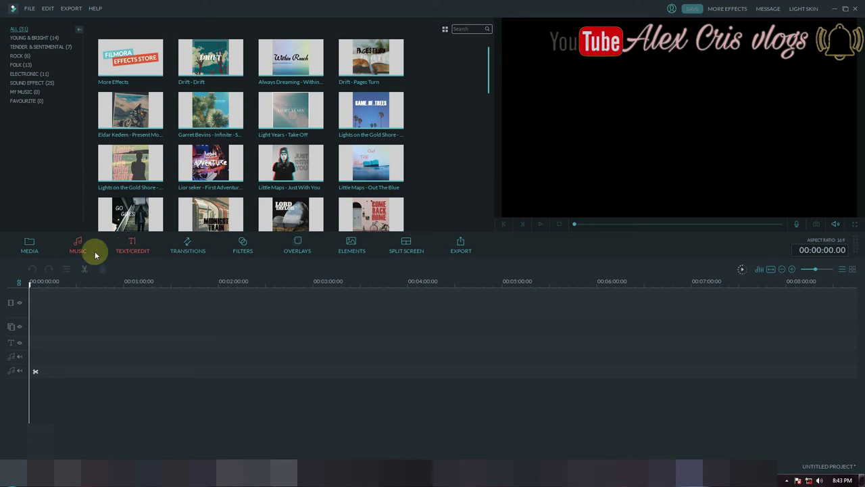
left_click(128, 249)
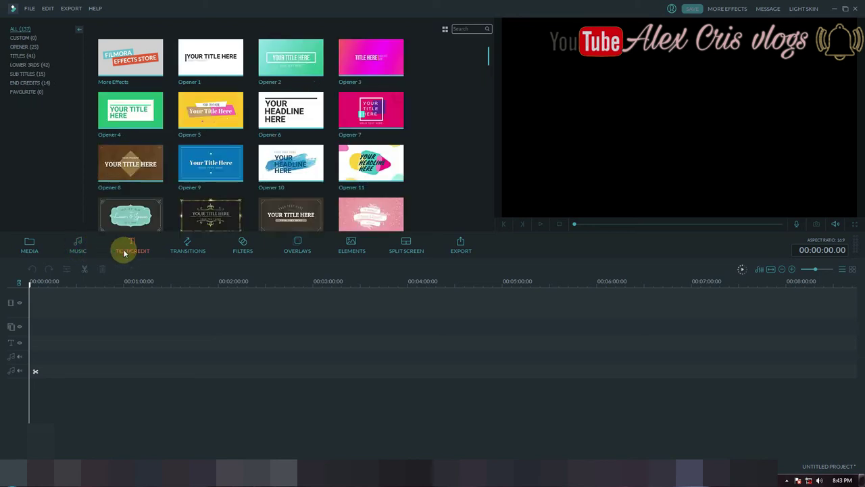
left_click(194, 253)
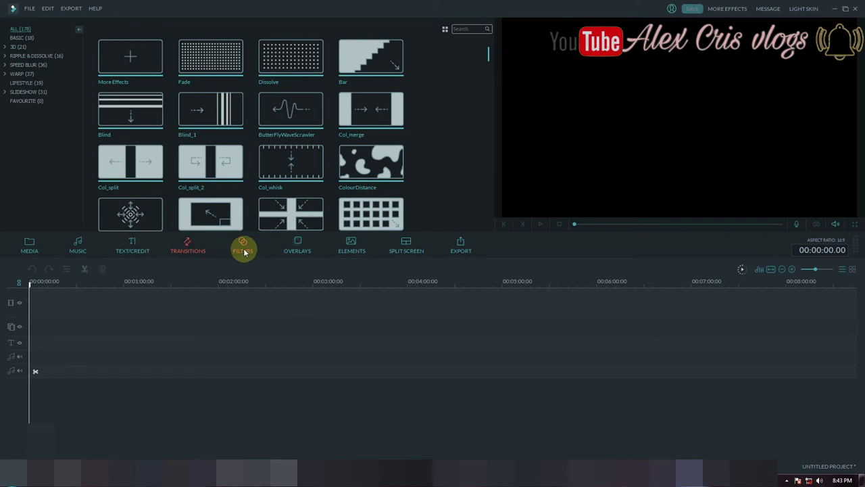
left_click(245, 251)
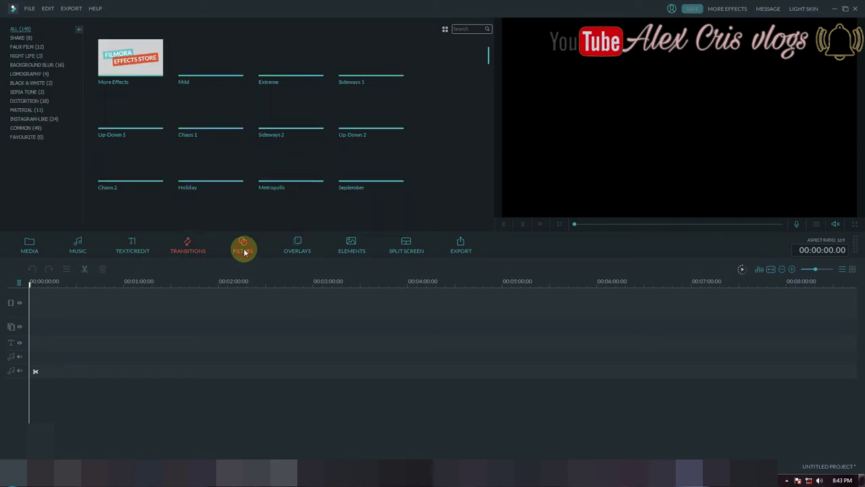
left_click(298, 250)
left_click(358, 251)
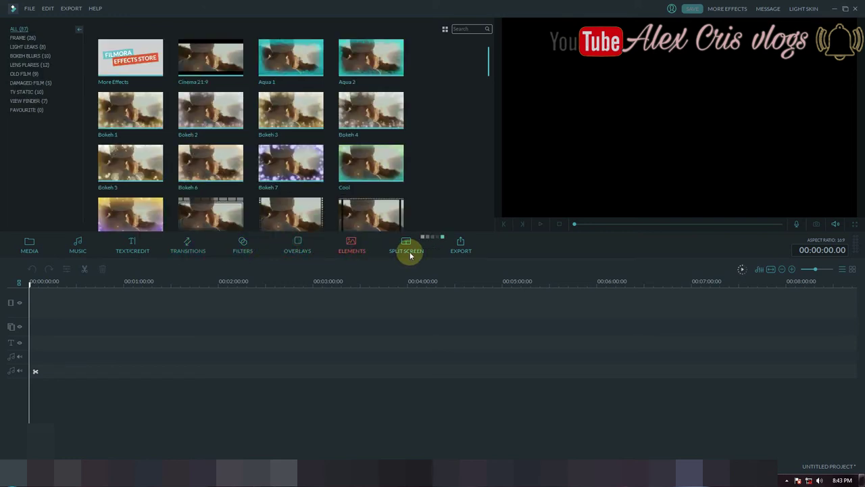